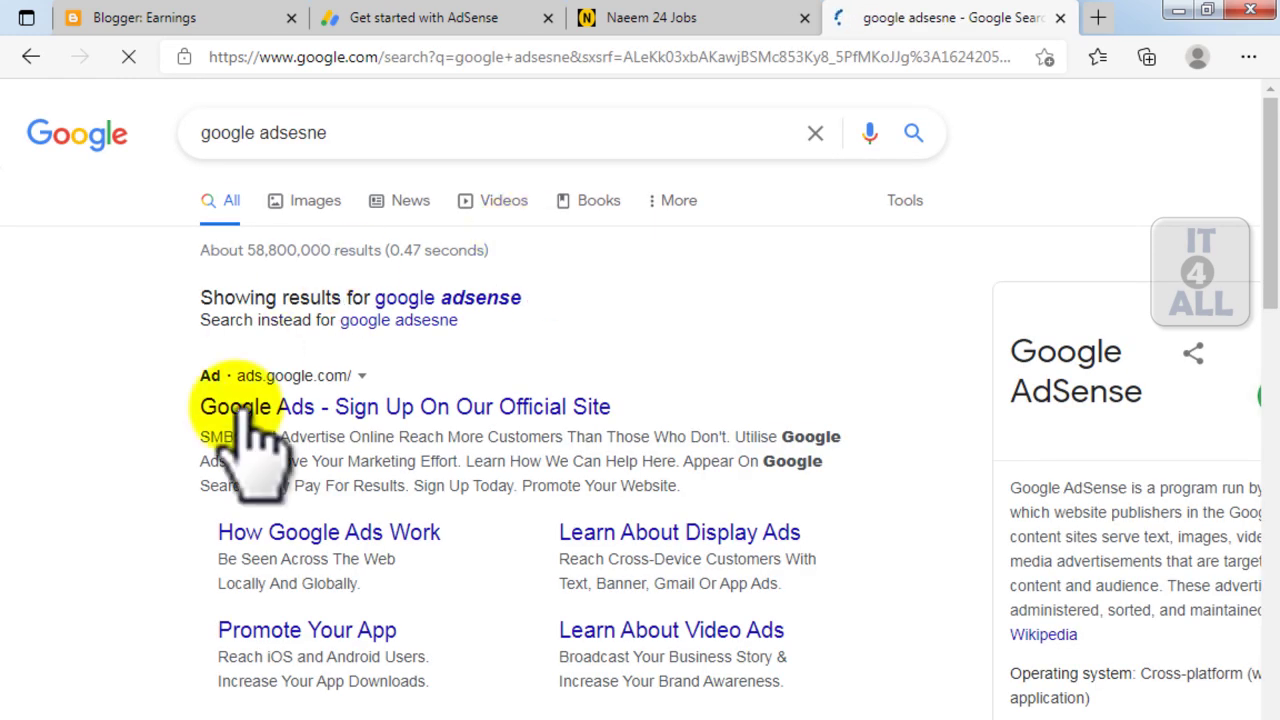
Open the Google AdSense site from the search results, close the old AdSense page and start the sign-up
{"action": "scroll", "coordinate": [514, 690], "scroll_direction": "down", "scroll_amount": 1}
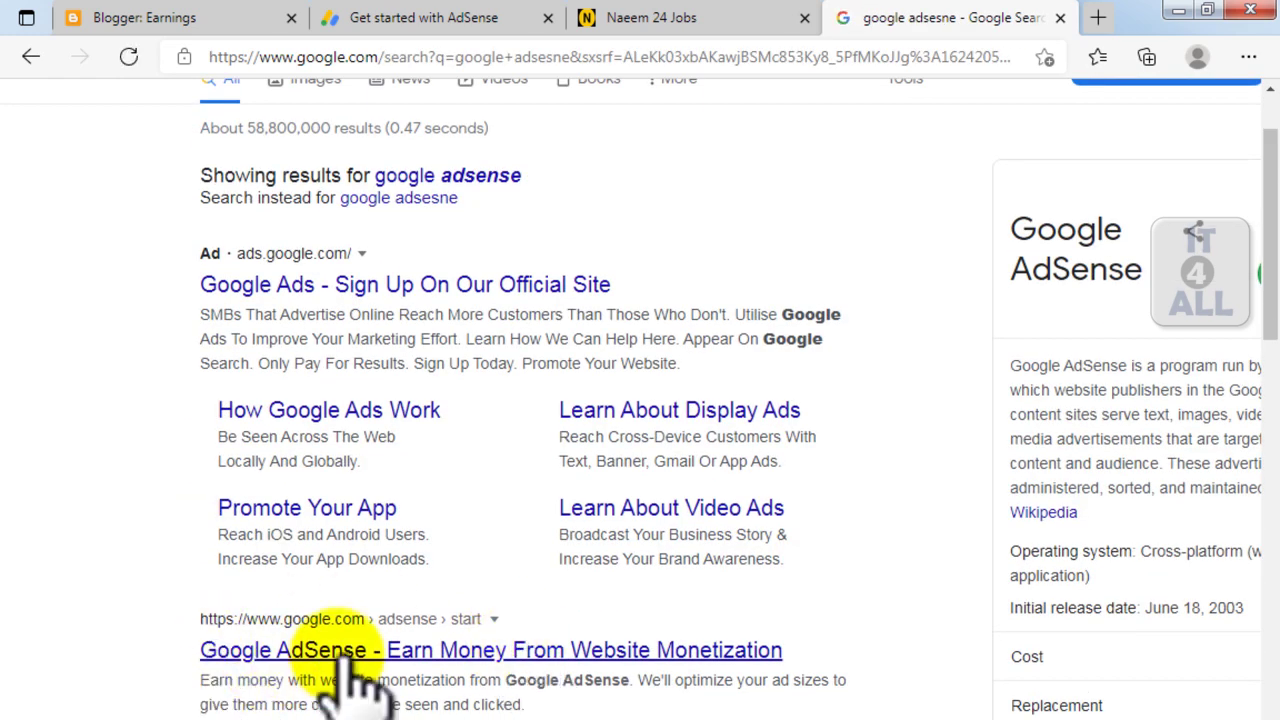
{"action": "left_click", "coordinate": [560, 651]}
{"action": "left_click_drag", "start_coordinate": [704, 17], "coordinate": [537, 20]}
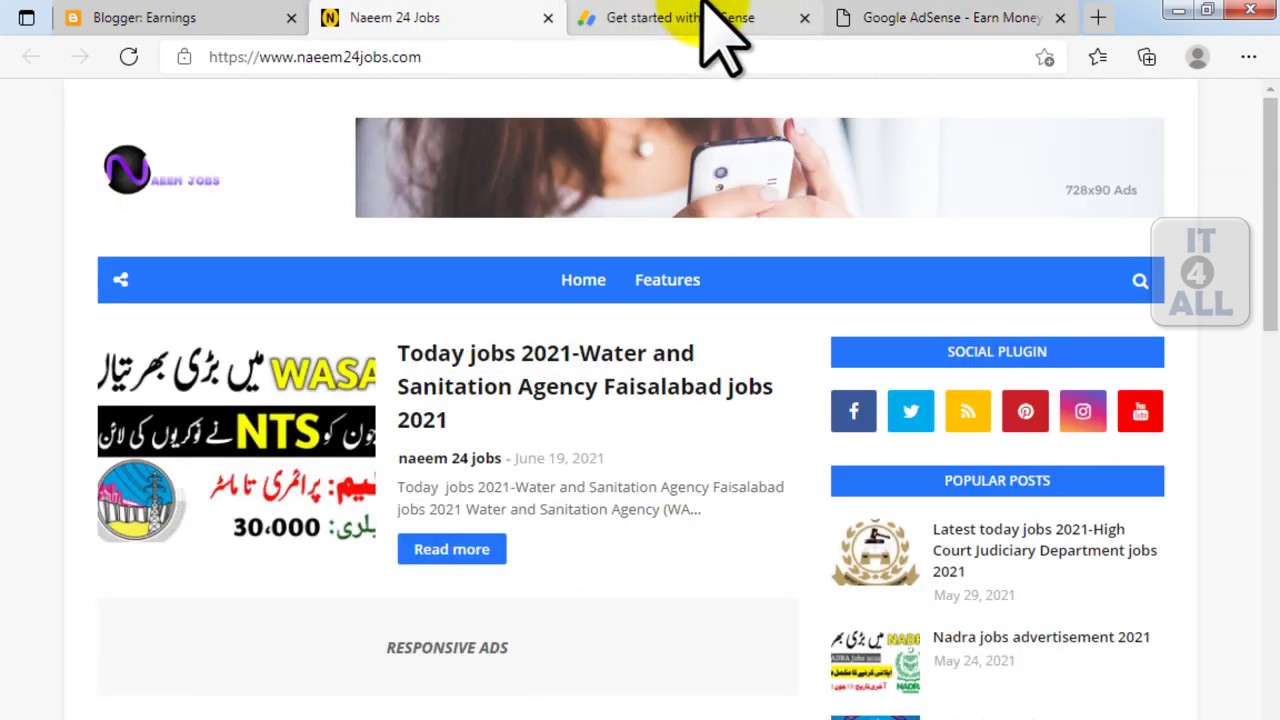
{"action": "left_click", "coordinate": [708, 20]}
{"action": "left_click", "coordinate": [807, 18]}
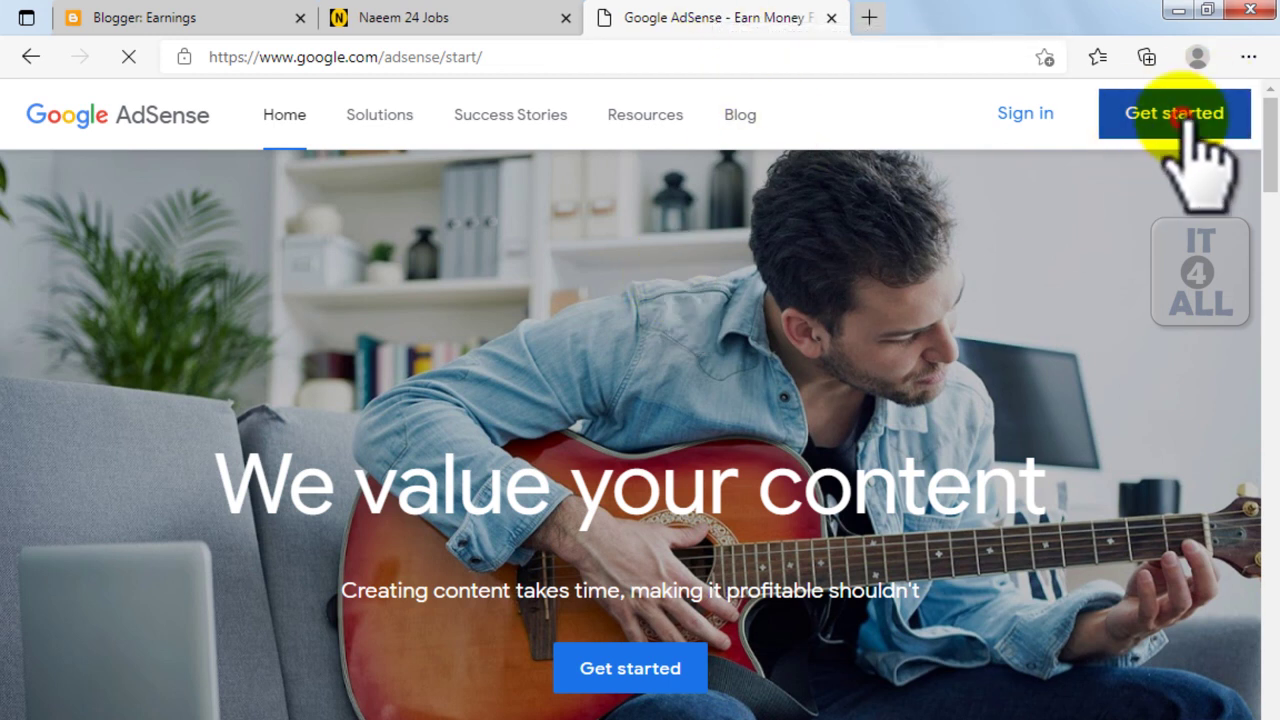
{"action": "left_click", "coordinate": [1193, 123]}
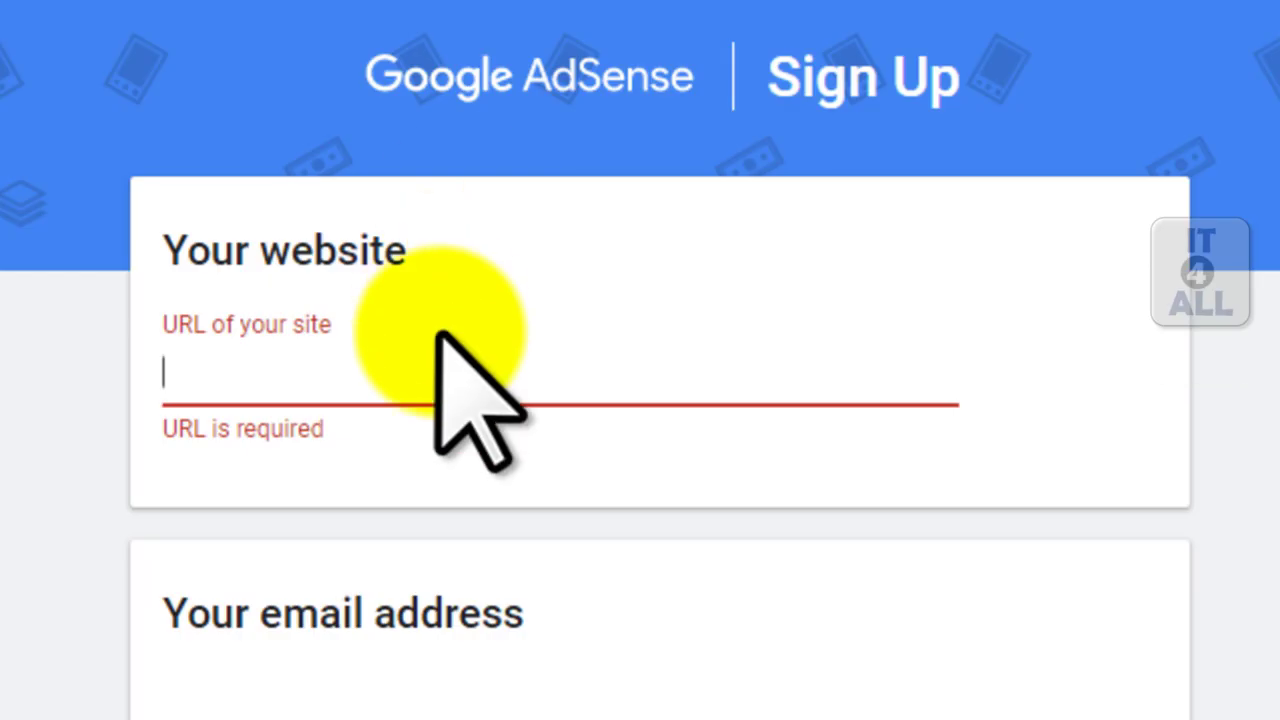
{"action": "type", "text": "https://www.naeem24jobs.com/"}
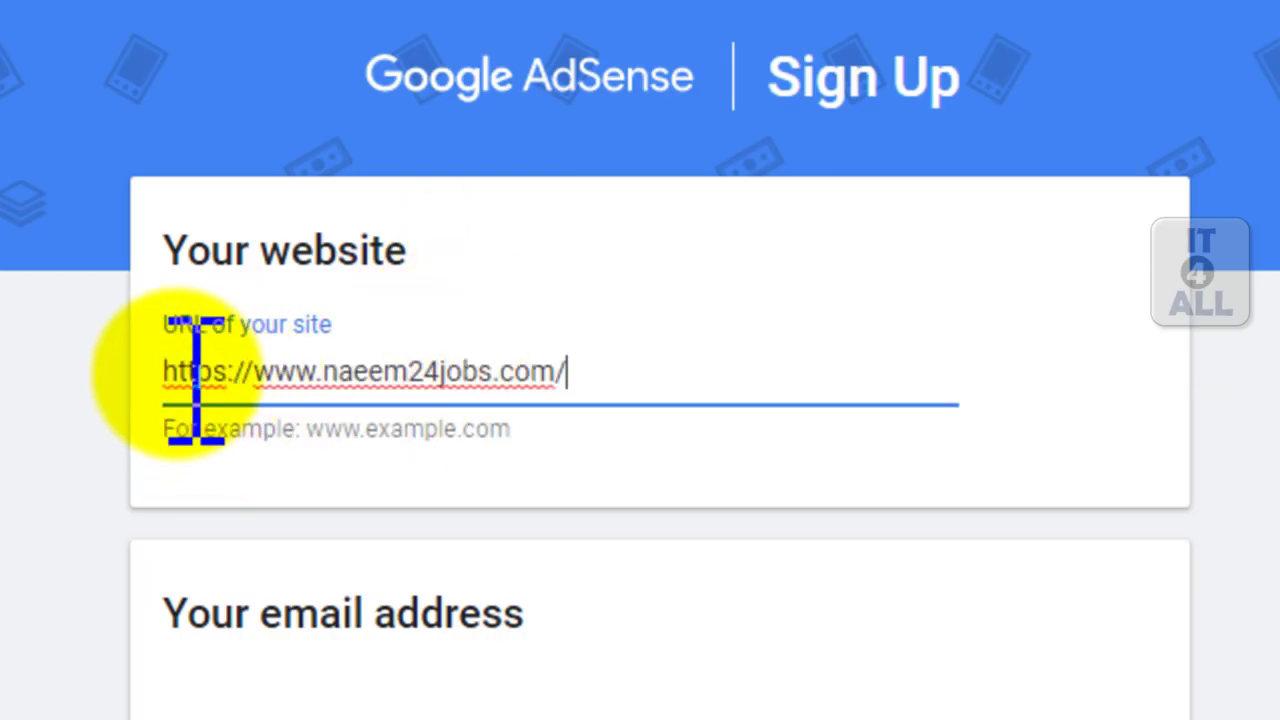
{"action": "left_click", "coordinate": [255, 373]}
{"action": "left_click_drag", "start_coordinate": [258, 373], "coordinate": [103, 378]}
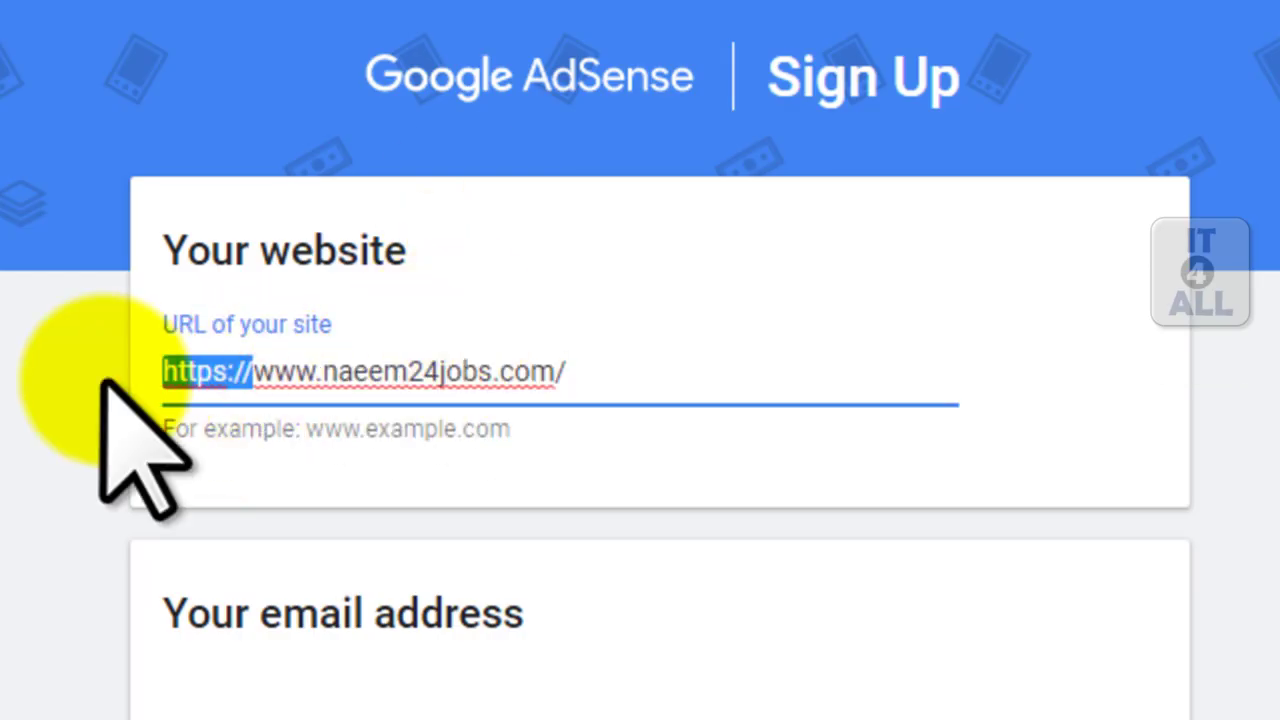
{"action": "key", "text": "BackSpace"}
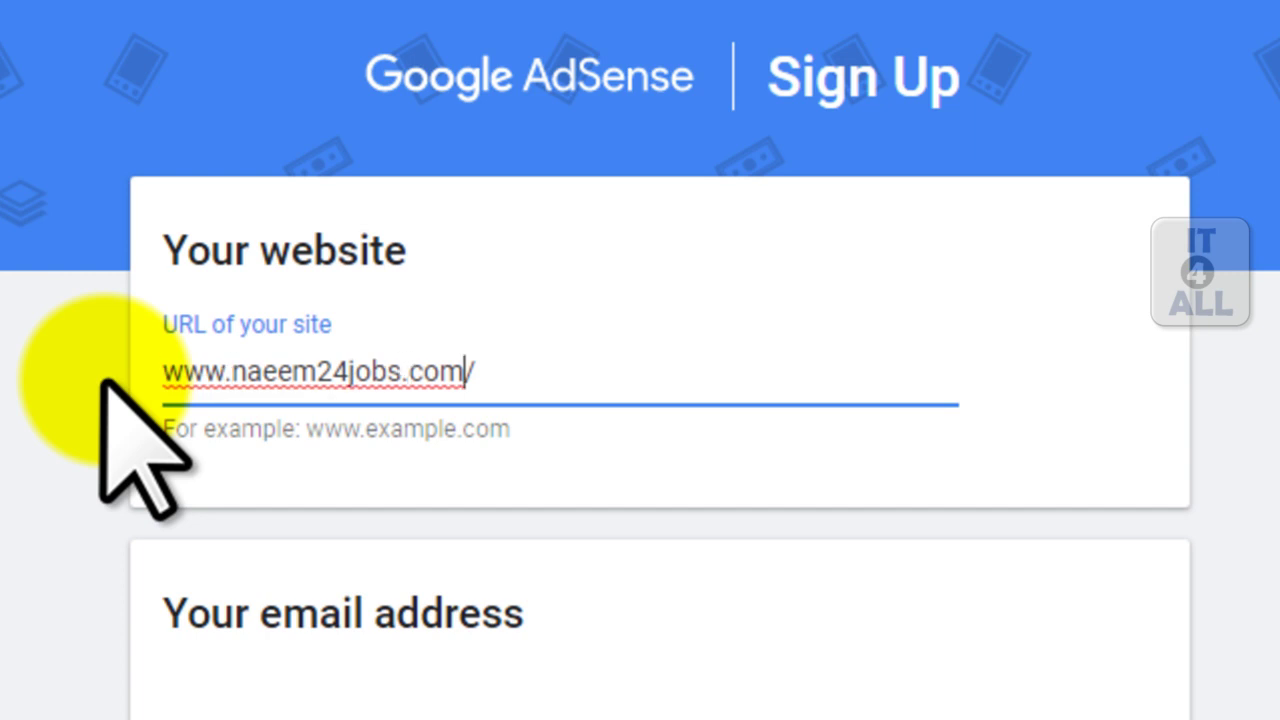
{"action": "key", "text": "End"}
{"action": "key", "text": "BackSpace"}
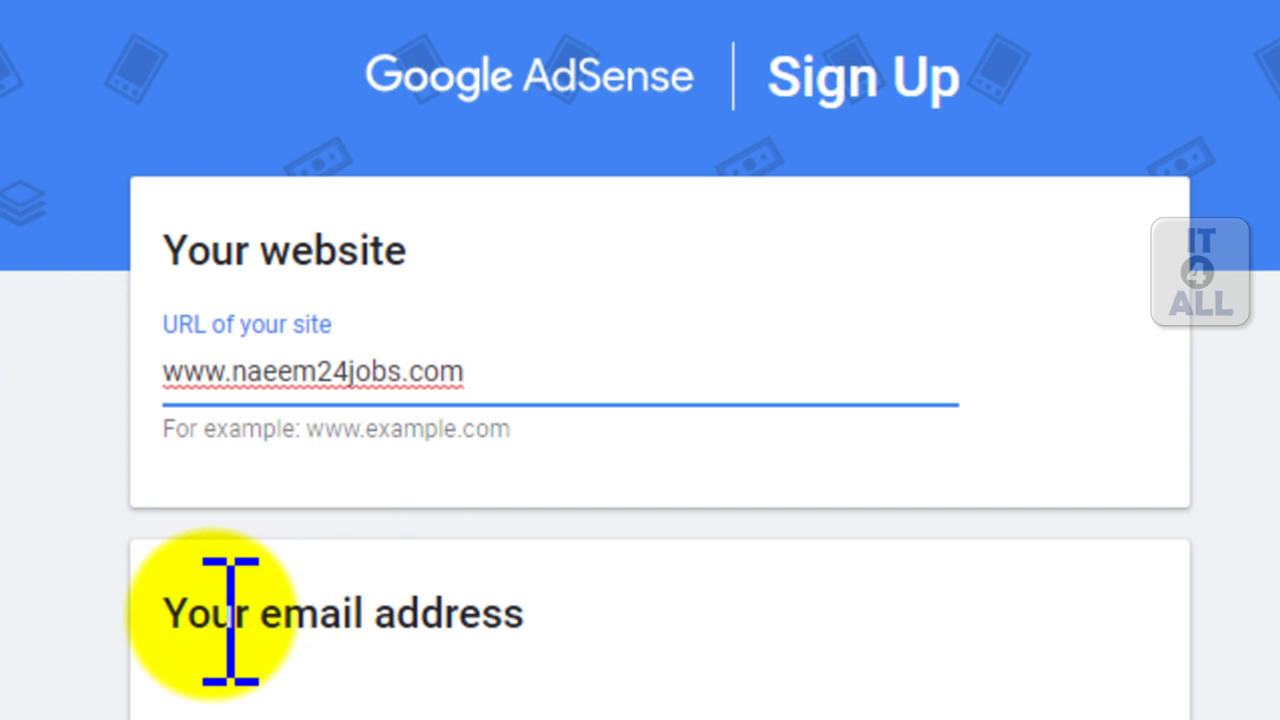
Fill in the email address and submit the form with customized help and performance suggestions accepted
{"action": "left_click", "coordinate": [177, 617]}
{"action": "left_click_drag", "start_coordinate": [177, 617], "coordinate": [417, 629]}
{"action": "left_click", "coordinate": [277, 709]}
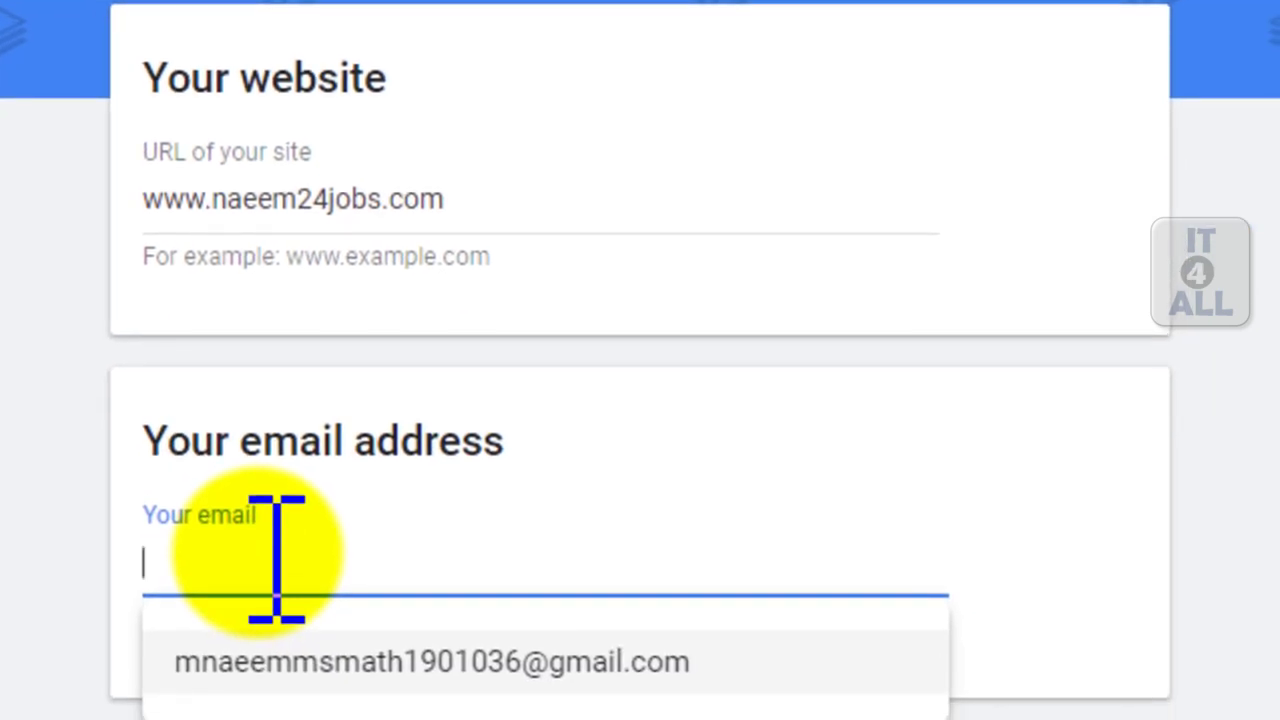
{"action": "left_click", "coordinate": [488, 662]}
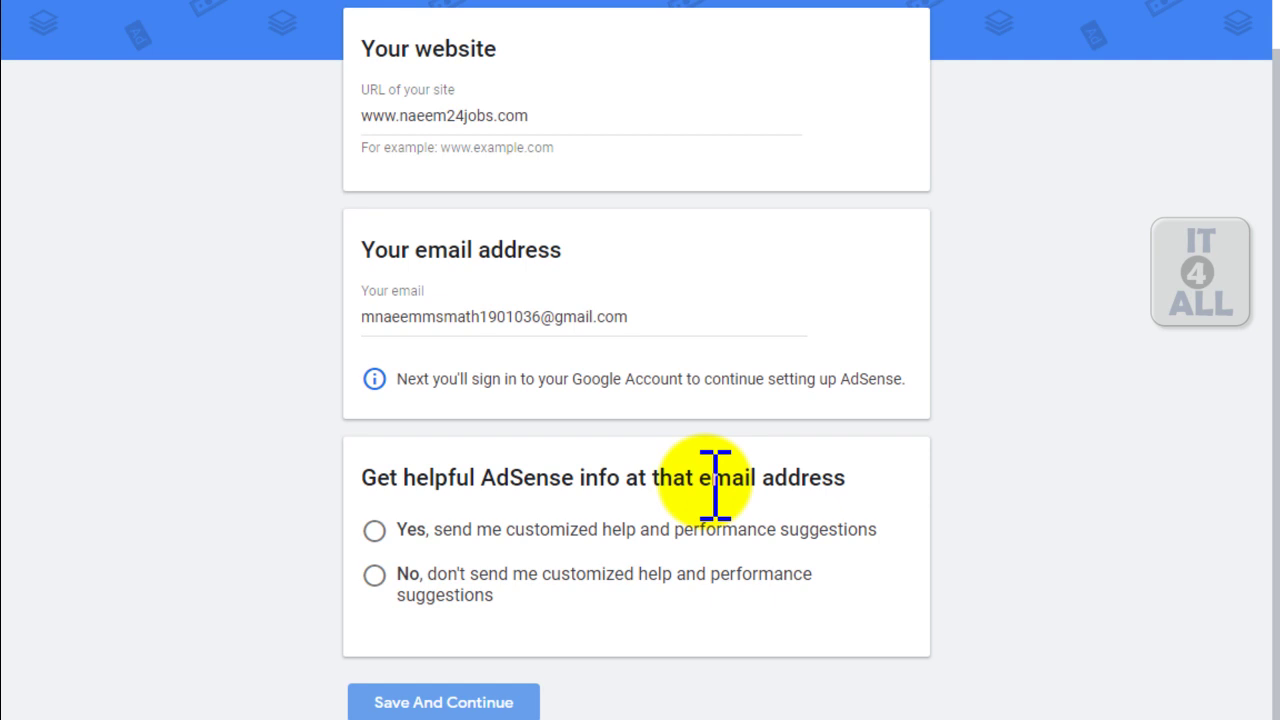
{"action": "left_click", "coordinate": [378, 528]}
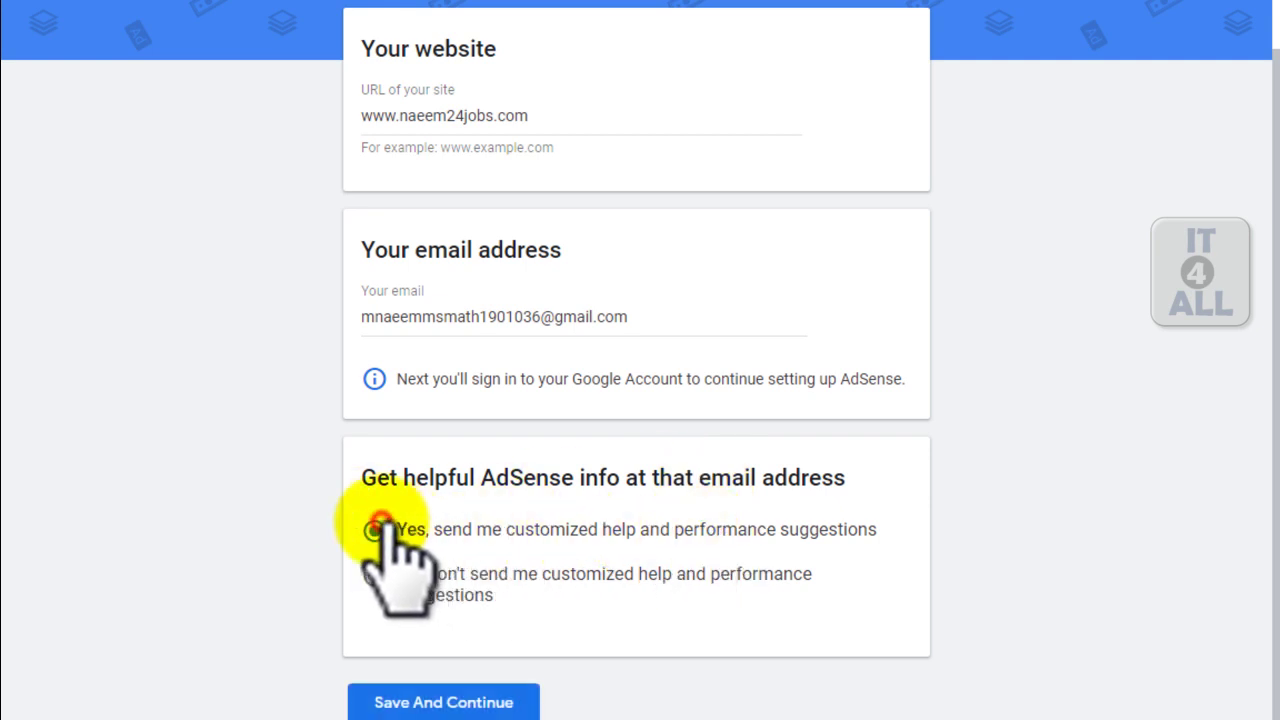
{"action": "left_click", "coordinate": [482, 705]}
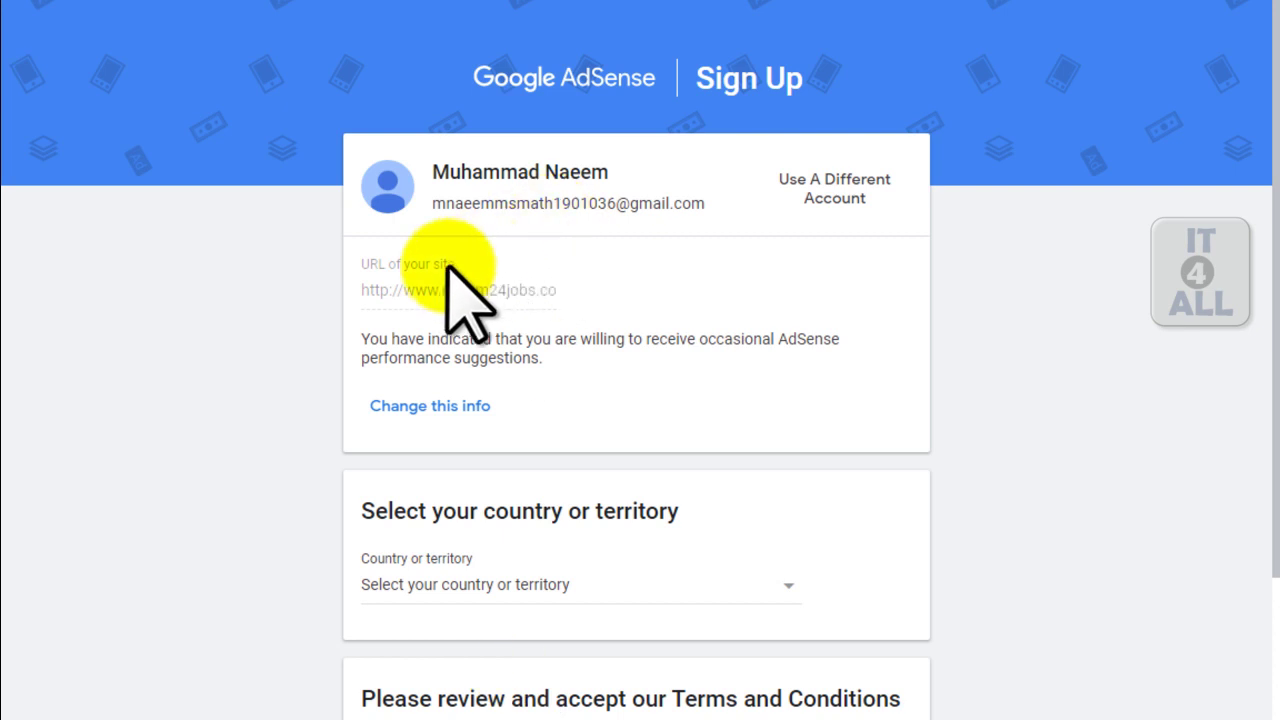
{"action": "scroll", "coordinate": [400, 272], "scroll_direction": "down", "scroll_amount": 1}
{"action": "left_click_drag", "start_coordinate": [462, 246], "coordinate": [535, 246]}
{"action": "left_click", "coordinate": [570, 245]}
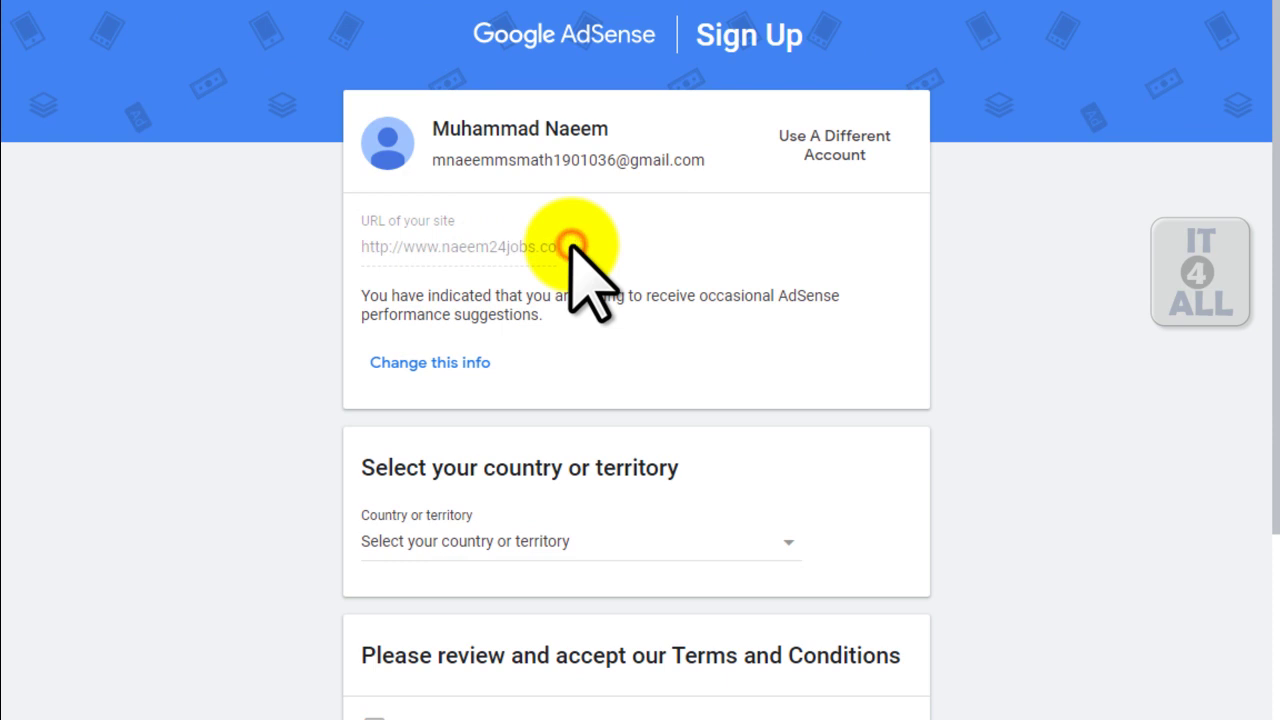
{"action": "left_click_drag", "start_coordinate": [437, 246], "coordinate": [523, 248]}
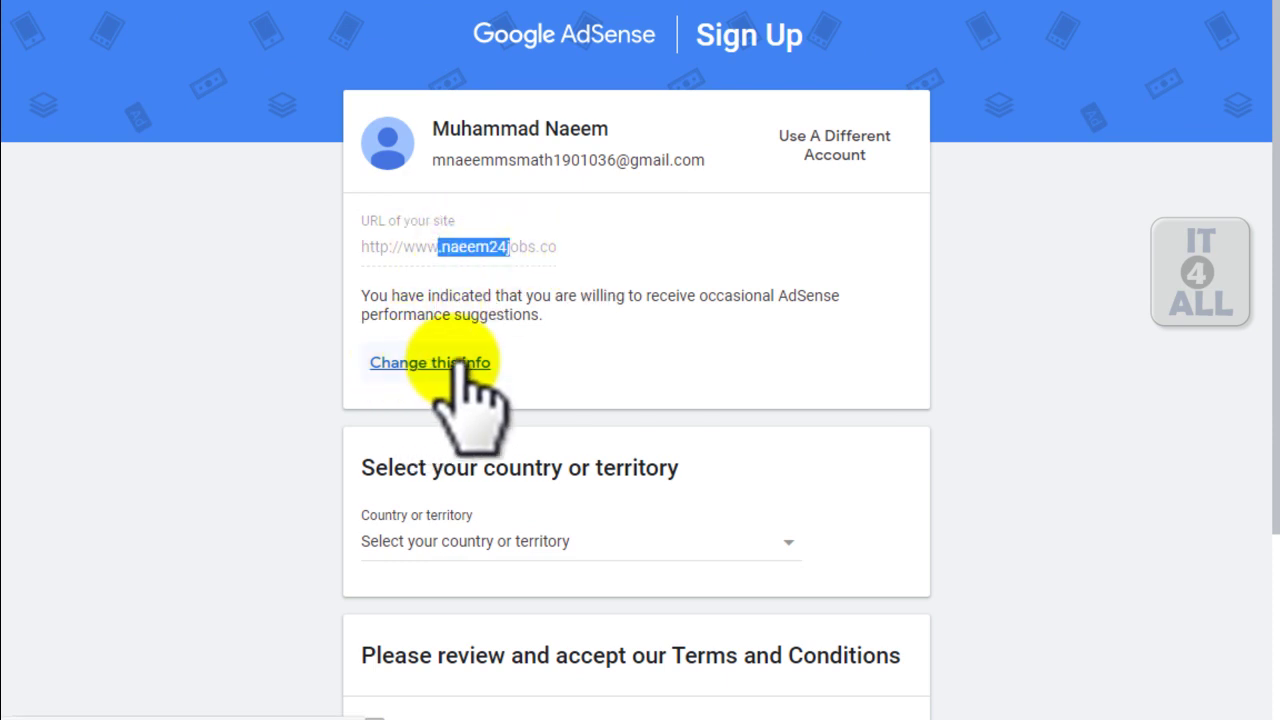
{"action": "left_click", "coordinate": [480, 245]}
{"action": "left_click_drag", "start_coordinate": [378, 246], "coordinate": [480, 248]}
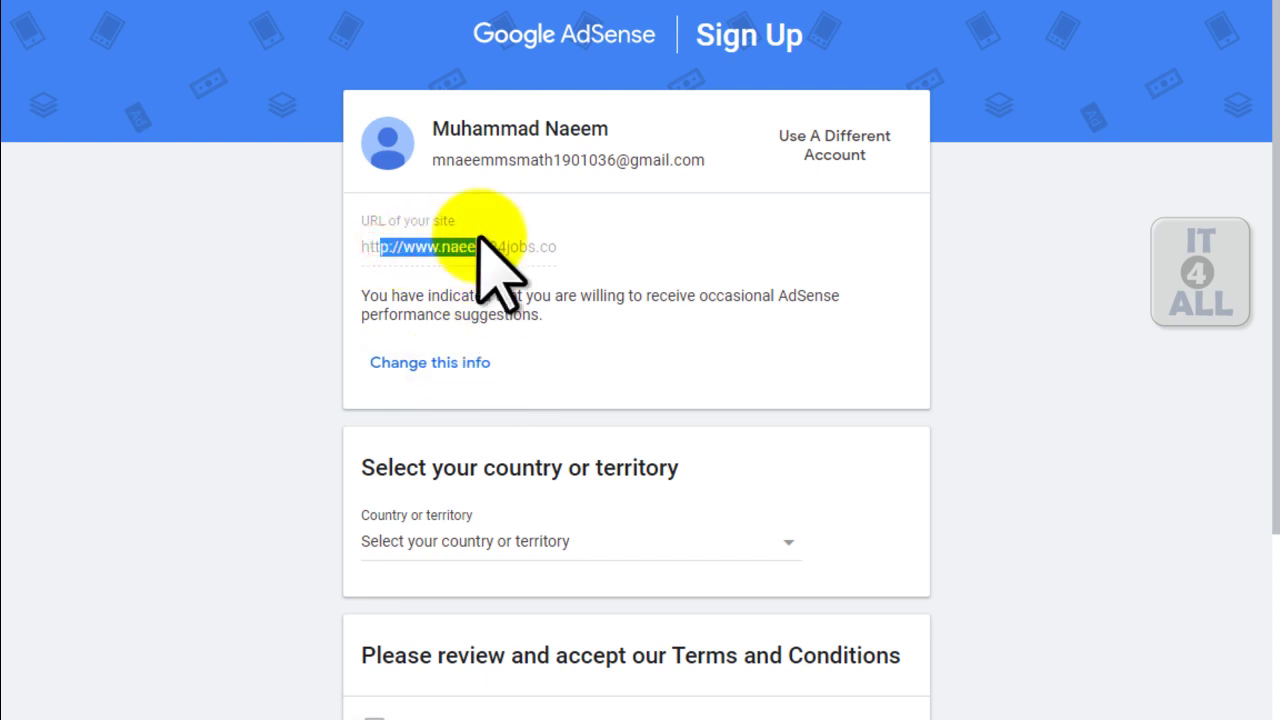
Select Pakistan as the country or territory for the AdSense account
{"action": "left_click_drag", "start_coordinate": [370, 467], "coordinate": [482, 462]}
{"action": "left_click", "coordinate": [452, 548]}
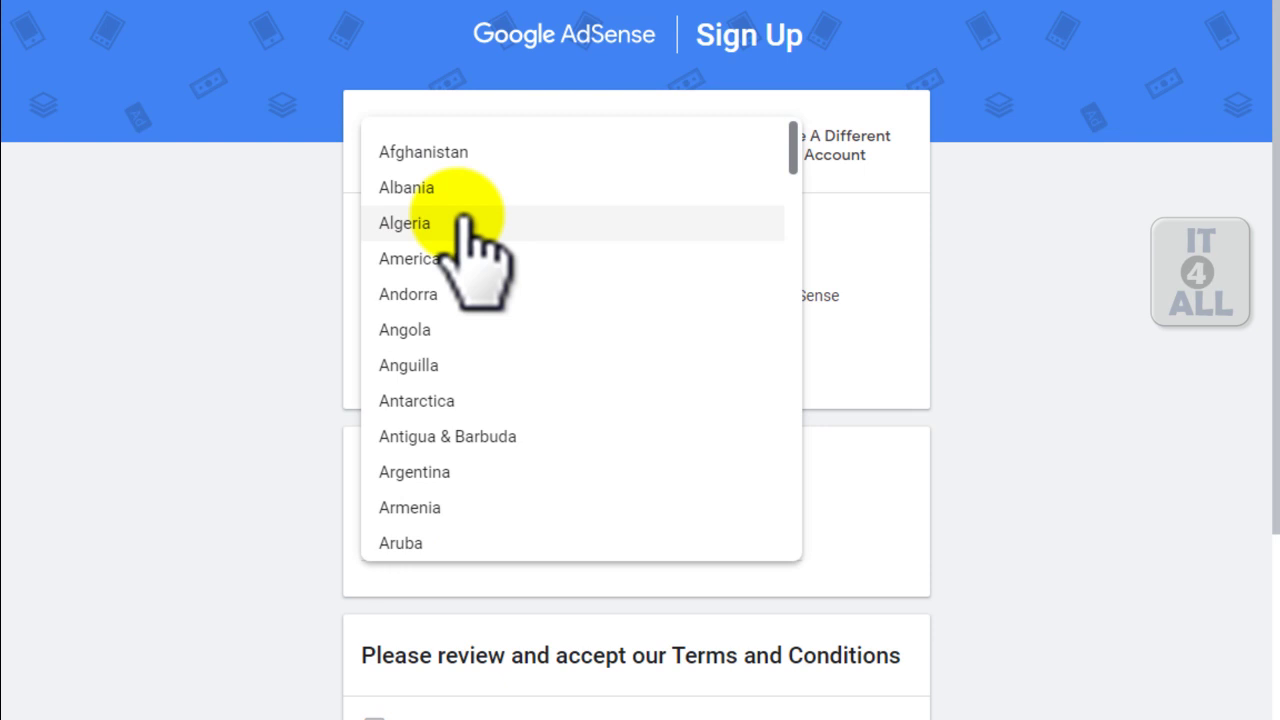
{"action": "key", "text": "p"}
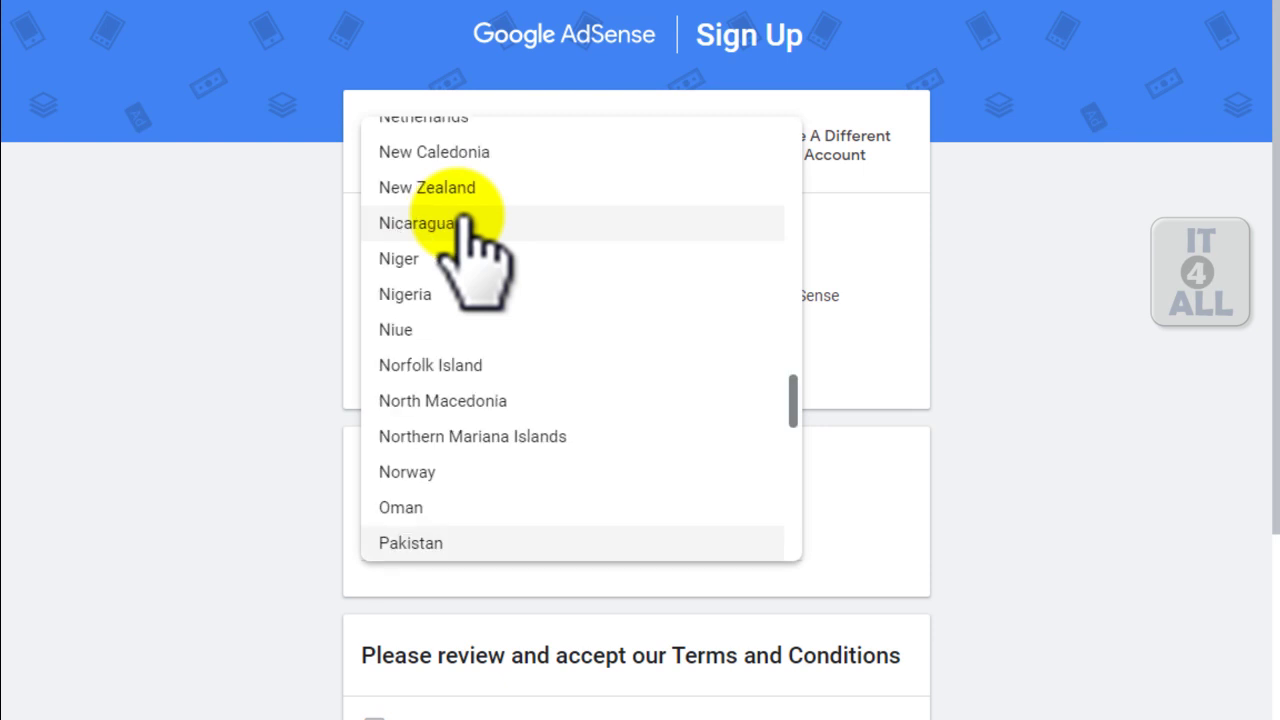
{"action": "left_click", "coordinate": [466, 543]}
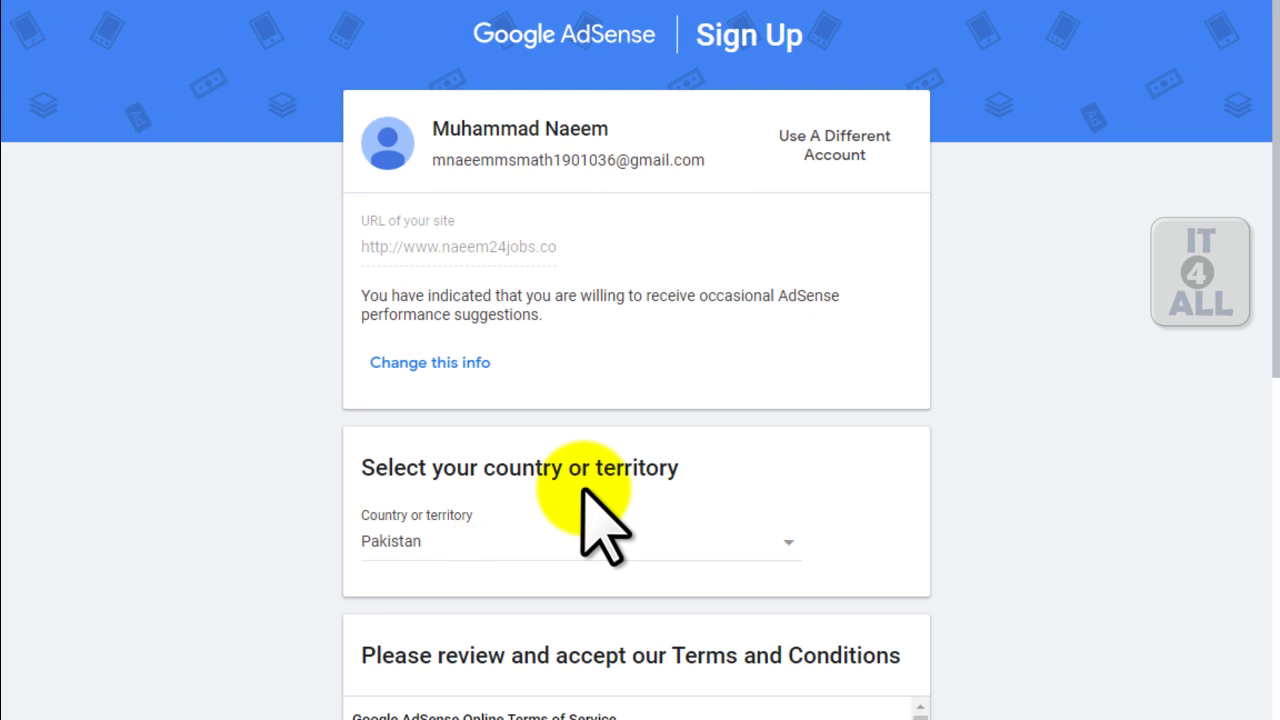
Accept the AdSense Terms and Conditions and create the account
{"action": "scroll", "coordinate": [583, 490], "scroll_direction": "down", "scroll_amount": 4}
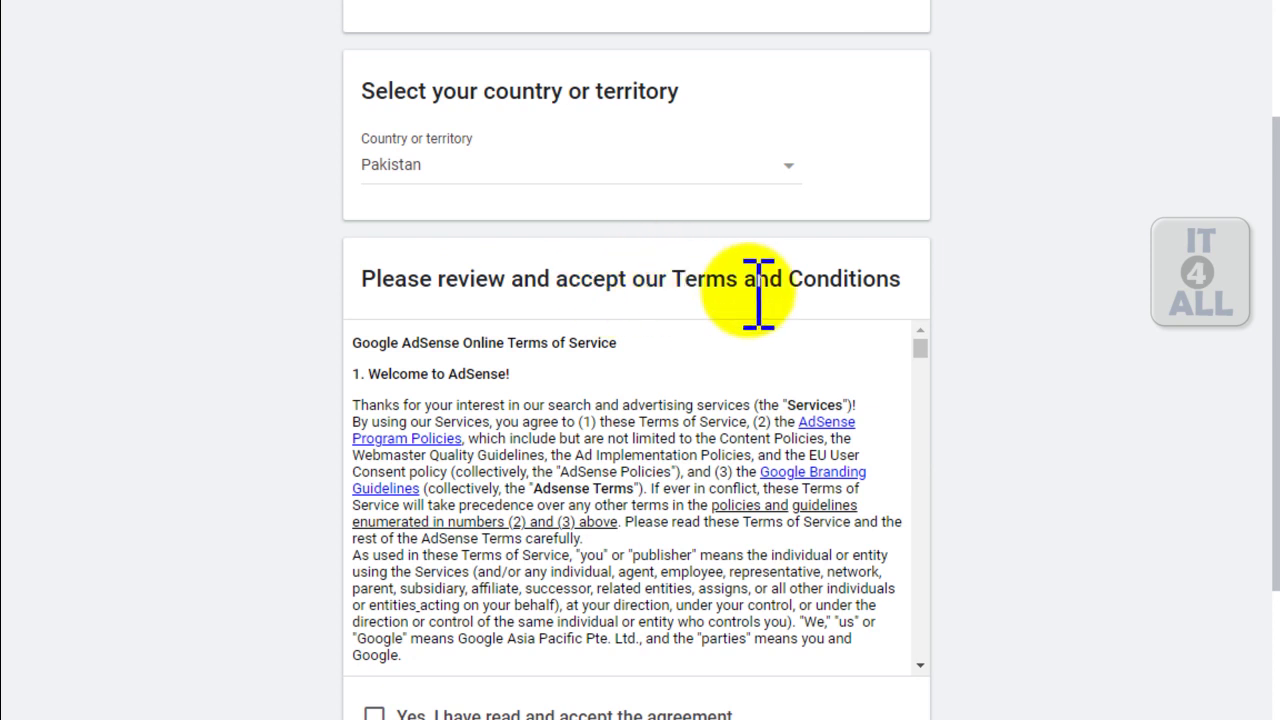
{"action": "scroll", "coordinate": [758, 293], "scroll_direction": "down", "scroll_amount": 1}
{"action": "scroll", "coordinate": [762, 295], "scroll_direction": "down", "scroll_amount": 2}
{"action": "scroll", "coordinate": [762, 295], "scroll_direction": "down", "scroll_amount": 10}
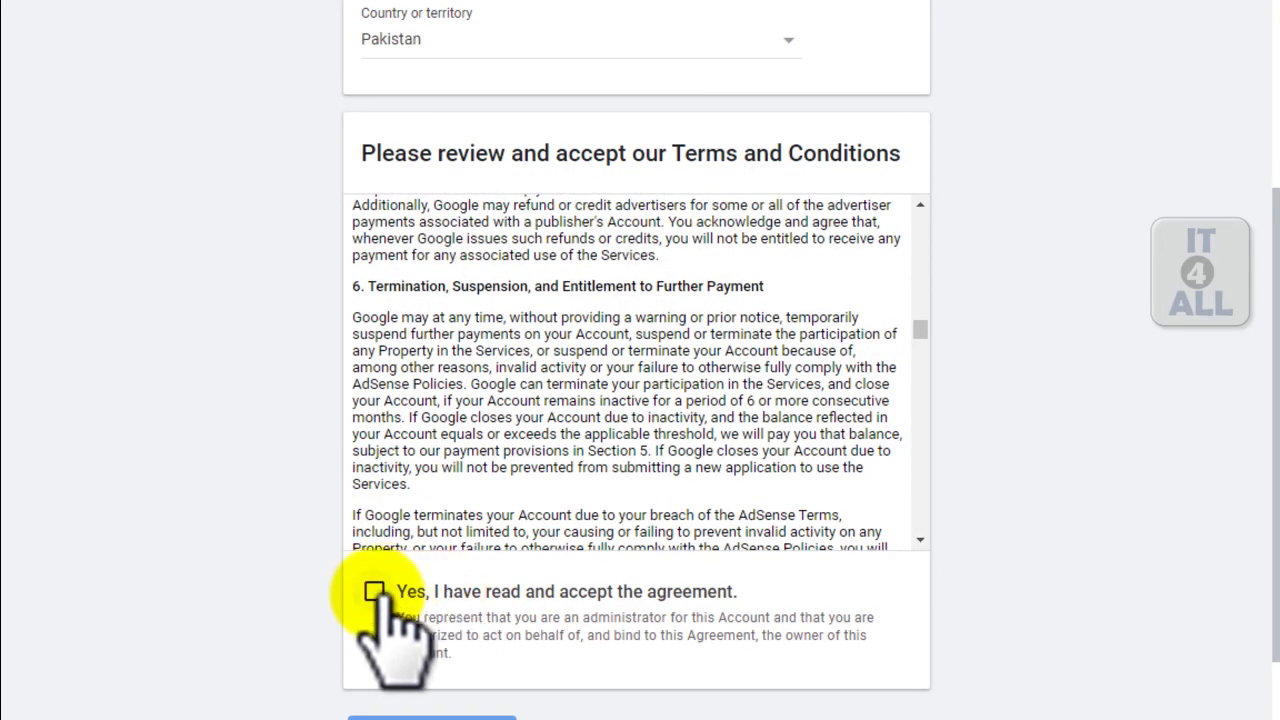
{"action": "left_click", "coordinate": [374, 592]}
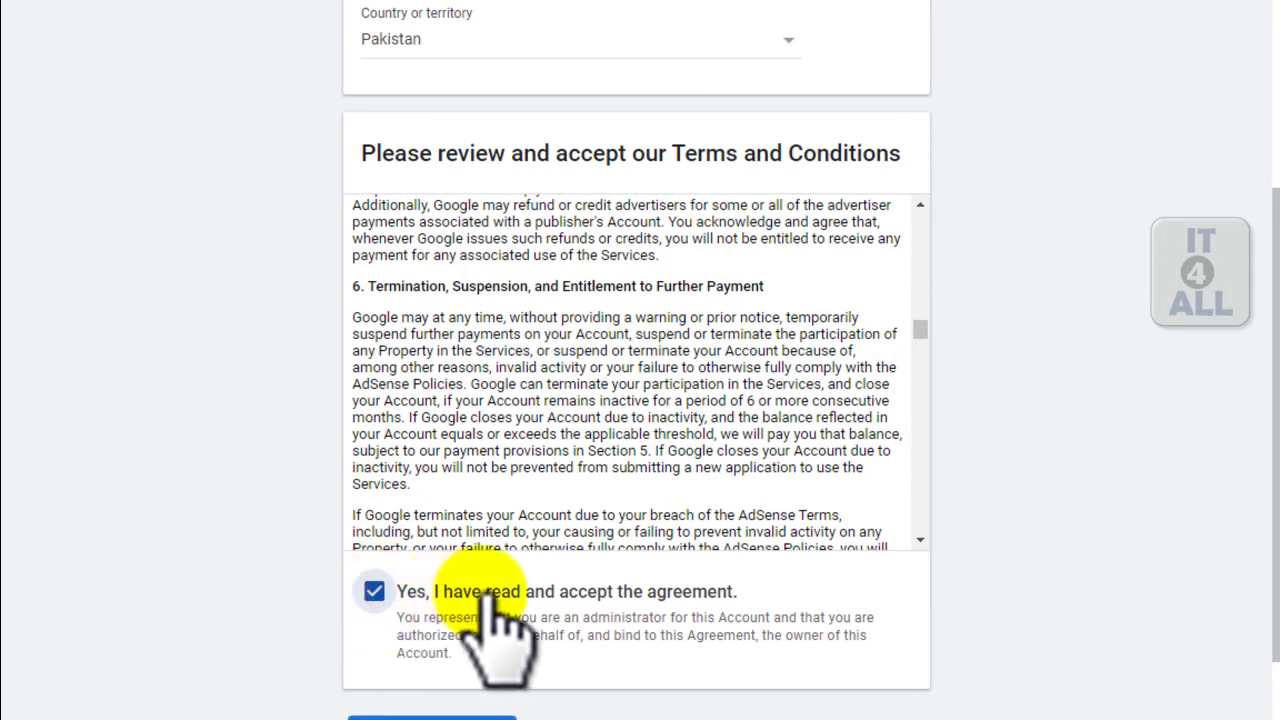
{"action": "scroll", "coordinate": [490, 600], "scroll_direction": "down", "scroll_amount": 2}
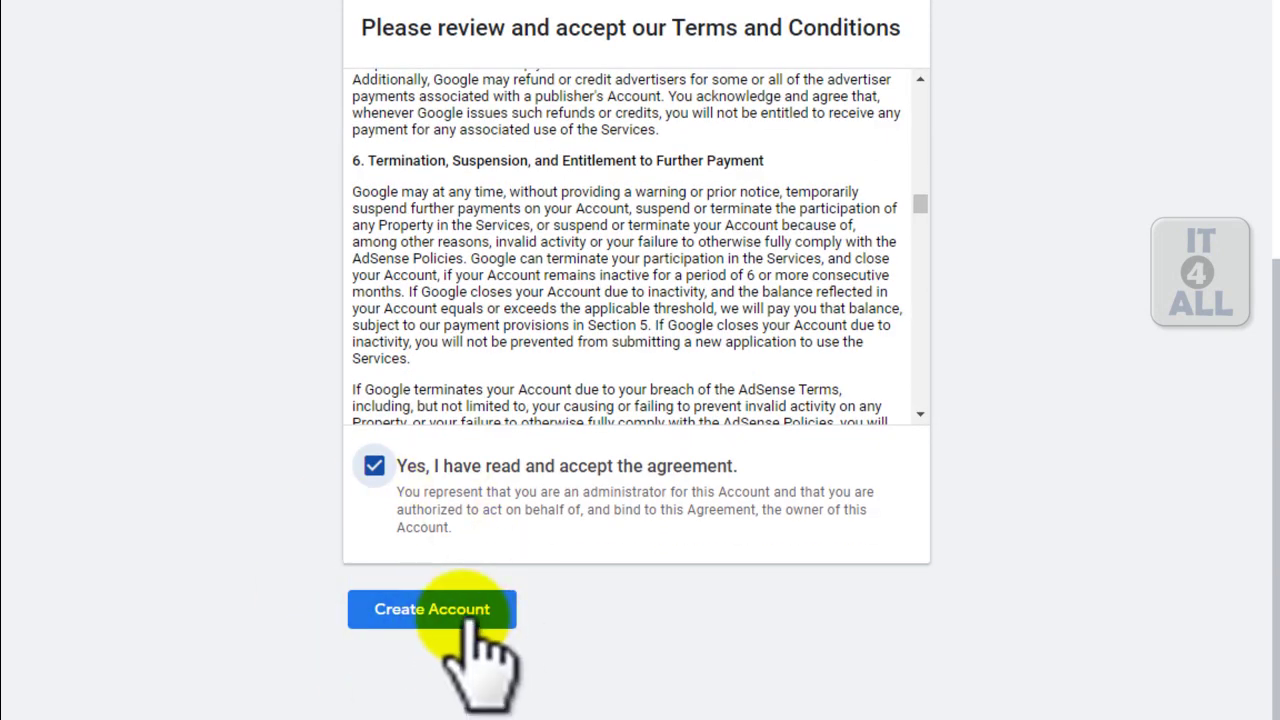
{"action": "left_click", "coordinate": [462, 612]}
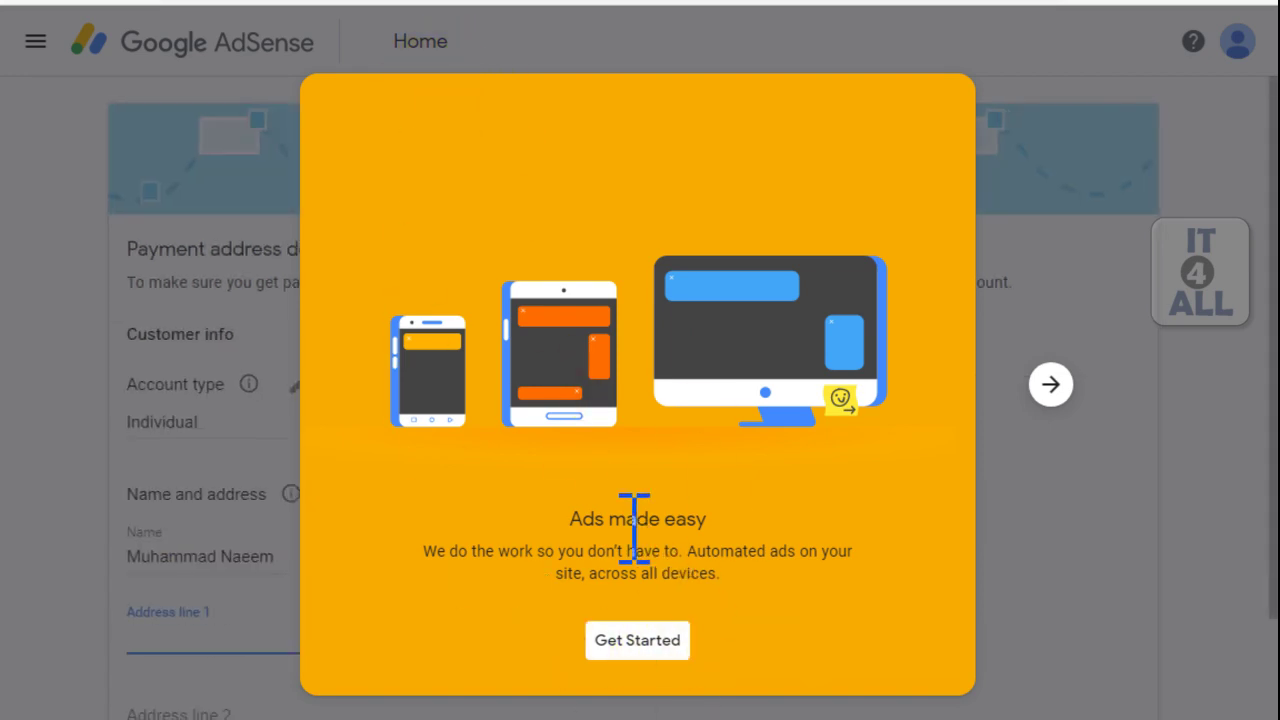
Go through the AdSense introduction slides and get started with the payment address details
{"action": "left_click", "coordinate": [1050, 384]}
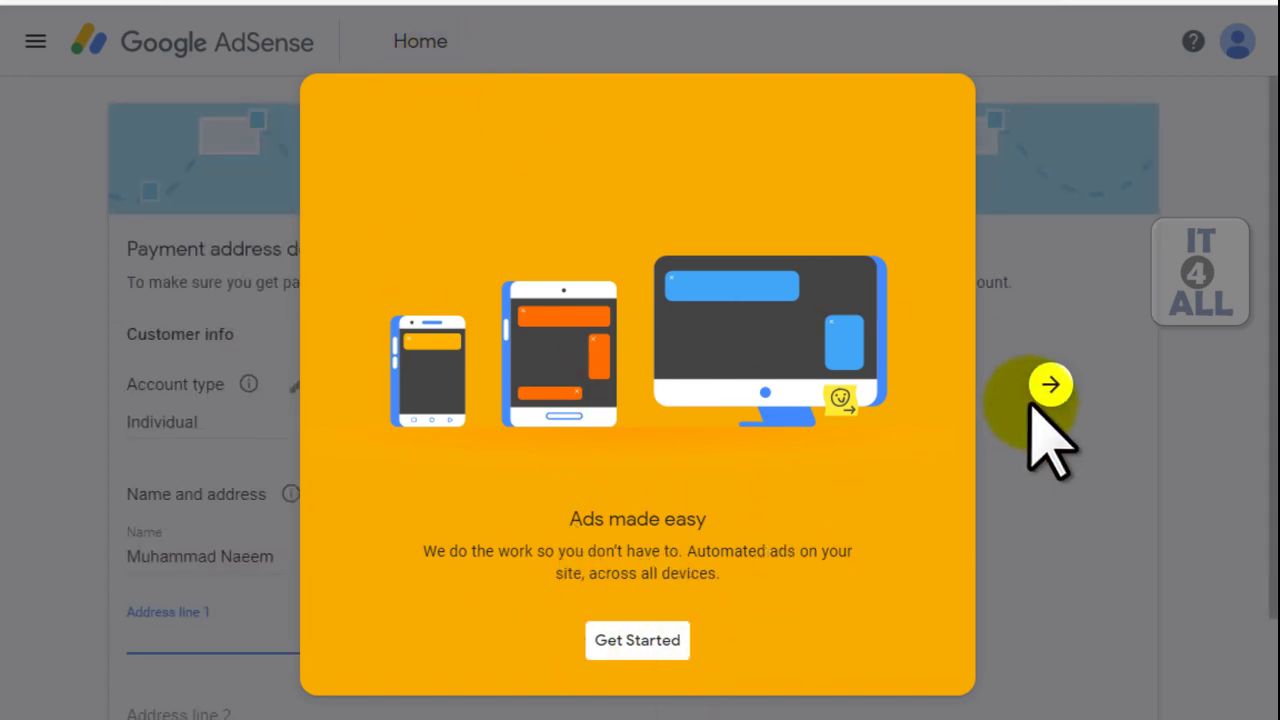
{"action": "left_click", "coordinate": [1050, 384]}
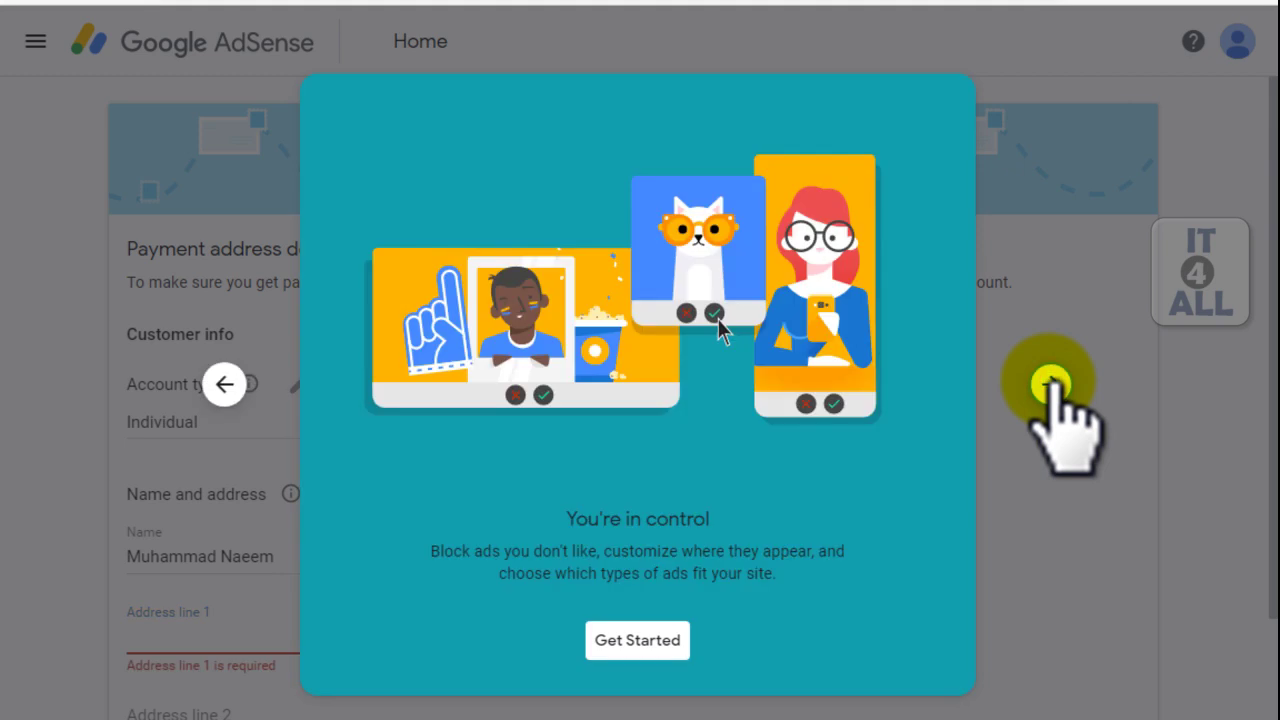
{"action": "left_click", "coordinate": [1050, 384]}
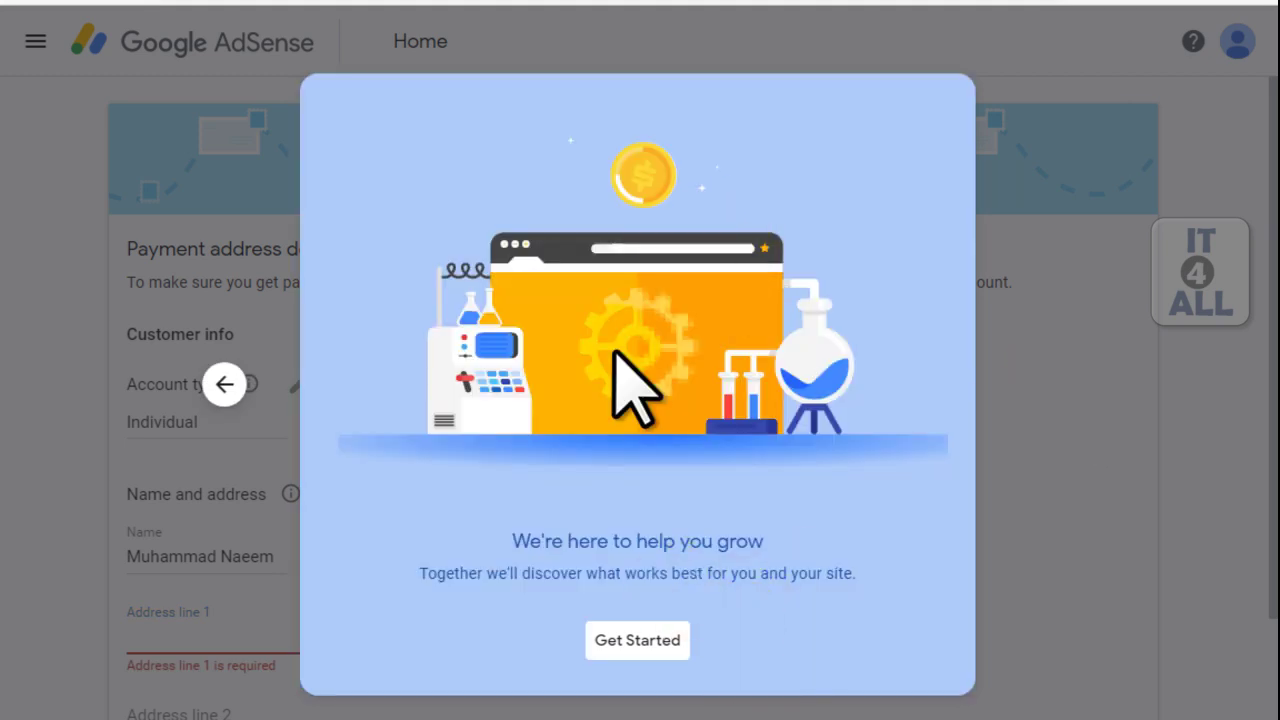
{"action": "left_click", "coordinate": [637, 642]}
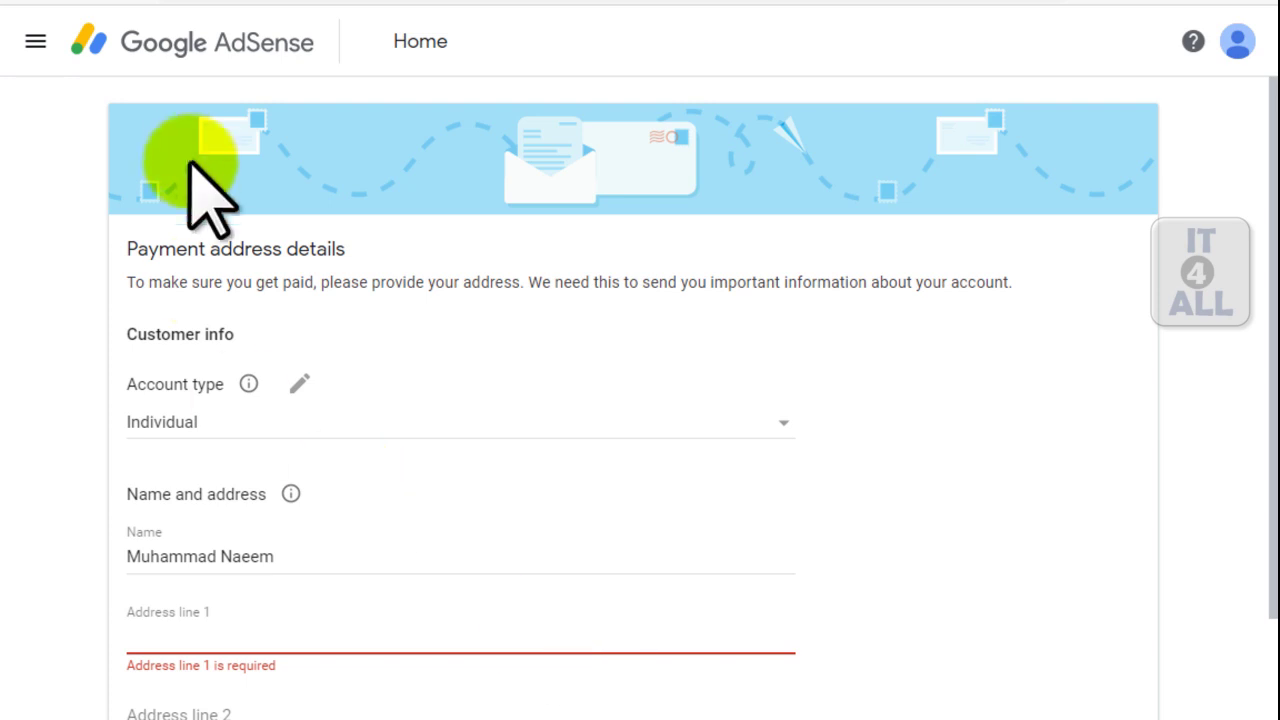
Review the account type and the account holder's name in the payment address details
{"action": "left_click", "coordinate": [128, 243]}
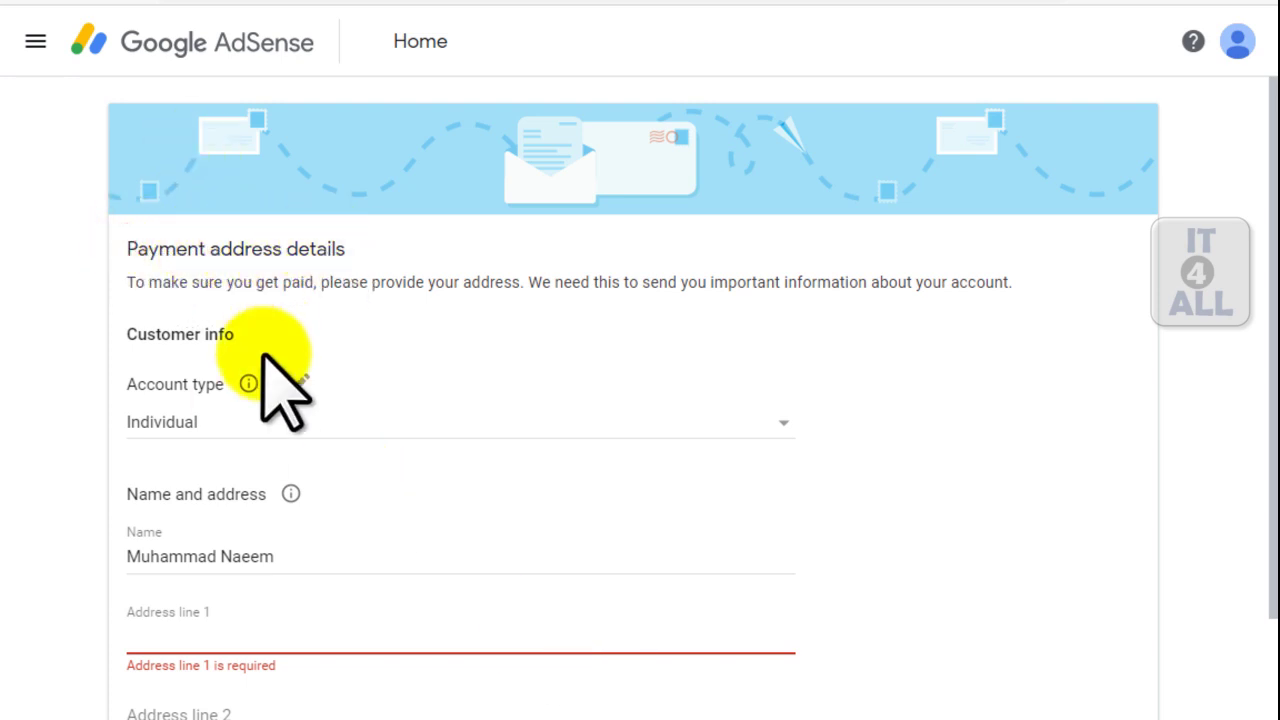
{"action": "left_click", "coordinate": [155, 424]}
{"action": "left_click", "coordinate": [200, 425]}
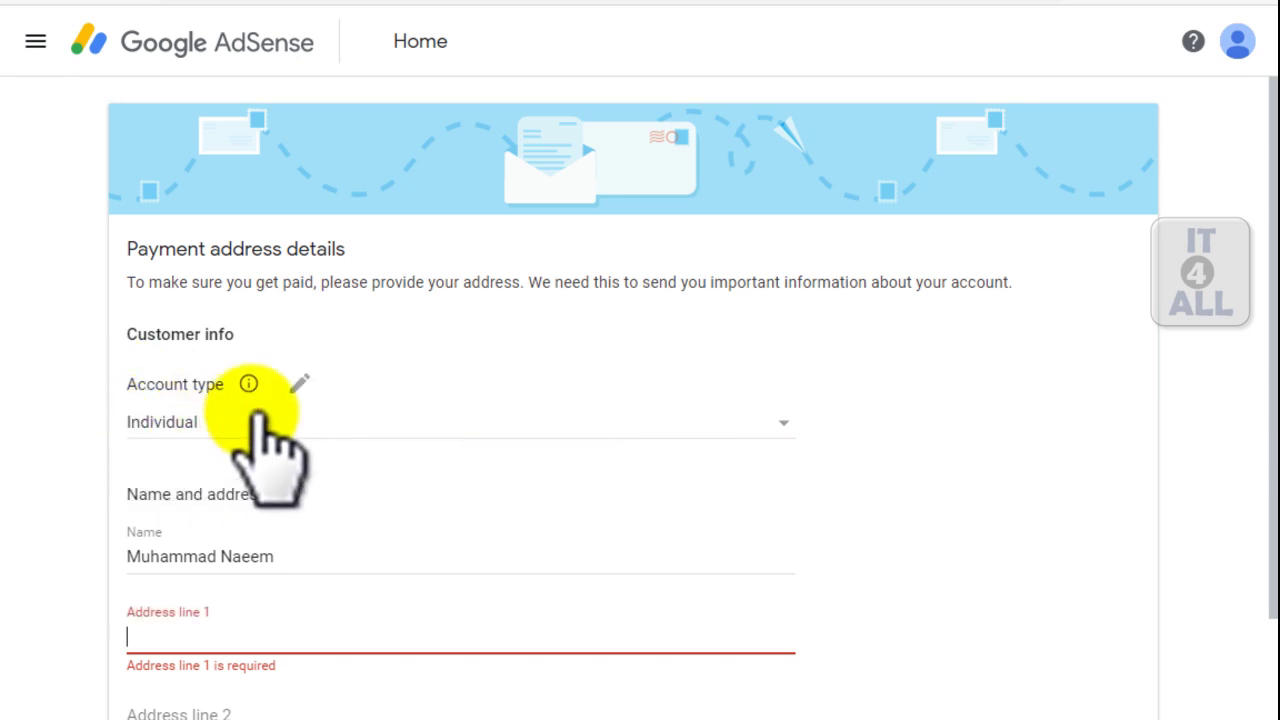
{"action": "left_click", "coordinate": [115, 494]}
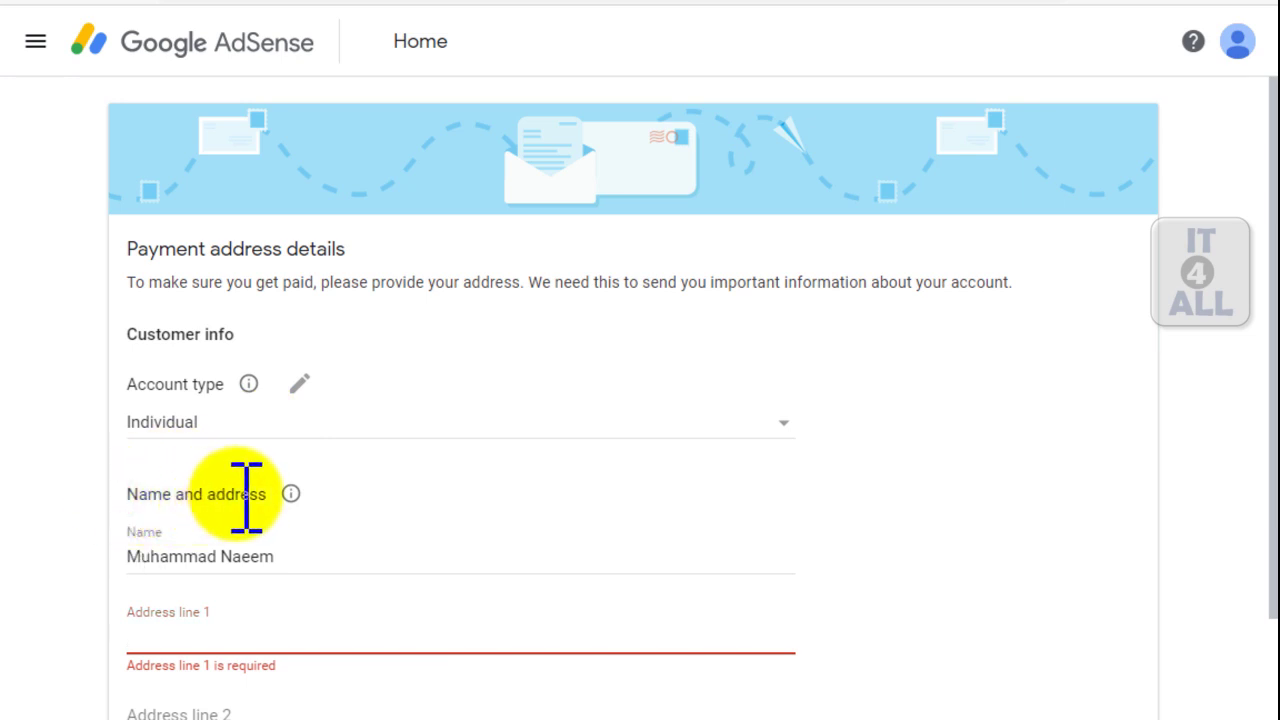
{"action": "left_click", "coordinate": [140, 556]}
{"action": "left_click_drag", "start_coordinate": [139, 556], "coordinate": [297, 556]}
{"action": "left_click", "coordinate": [297, 555]}
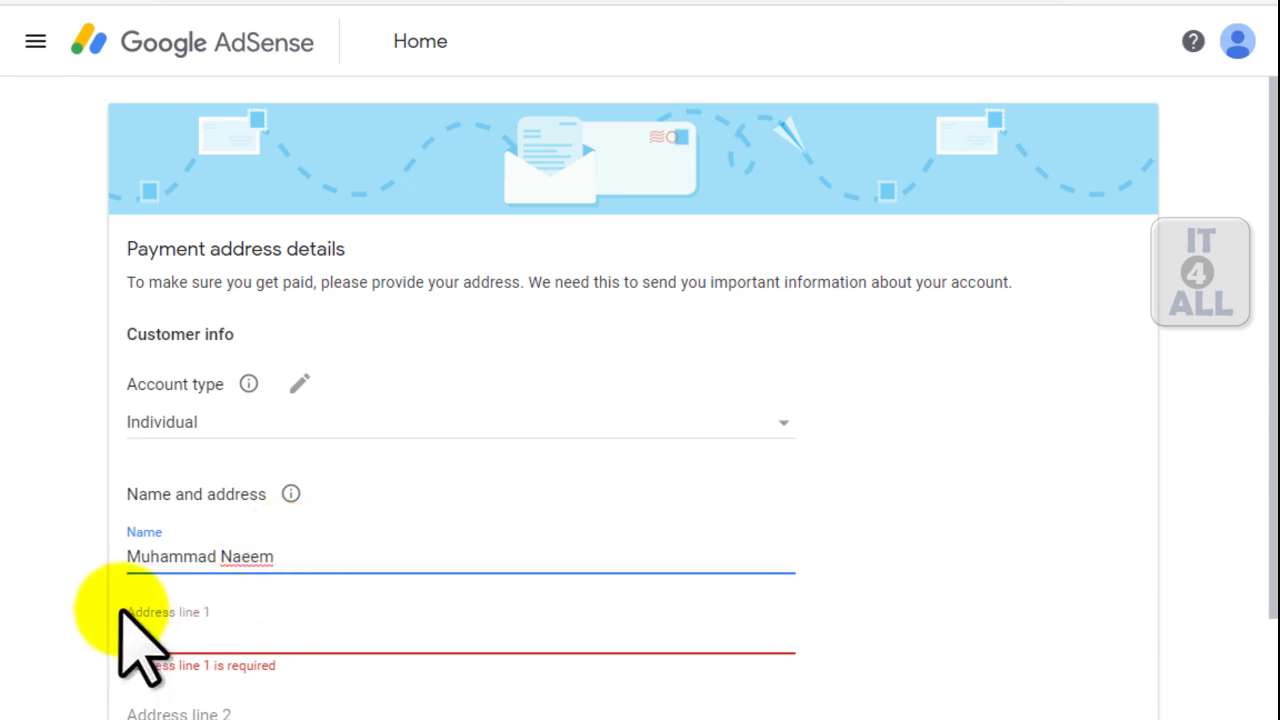
Fill in the first address line and the city of the payment address
{"action": "left_click", "coordinate": [241, 625]}
{"action": "key", "text": "ctrl+v"}
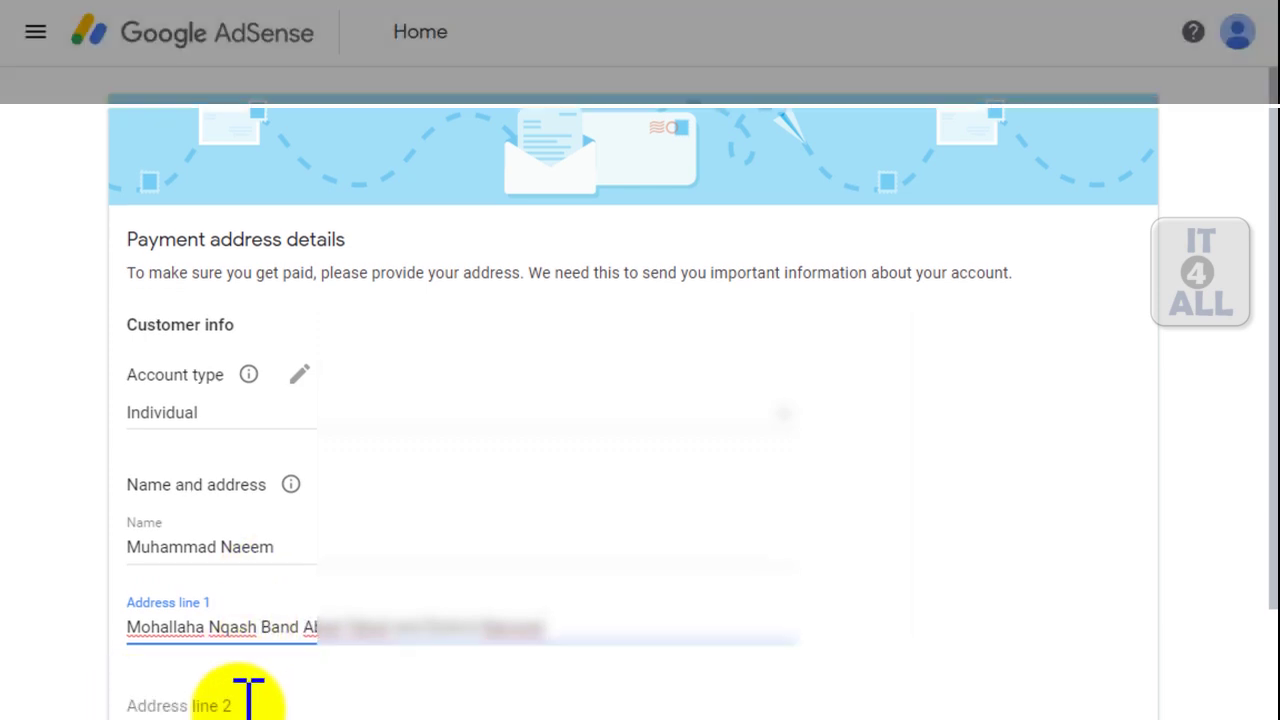
{"action": "scroll", "coordinate": [248, 600], "scroll_direction": "down", "scroll_amount": 2}
{"action": "left_click", "coordinate": [183, 367]}
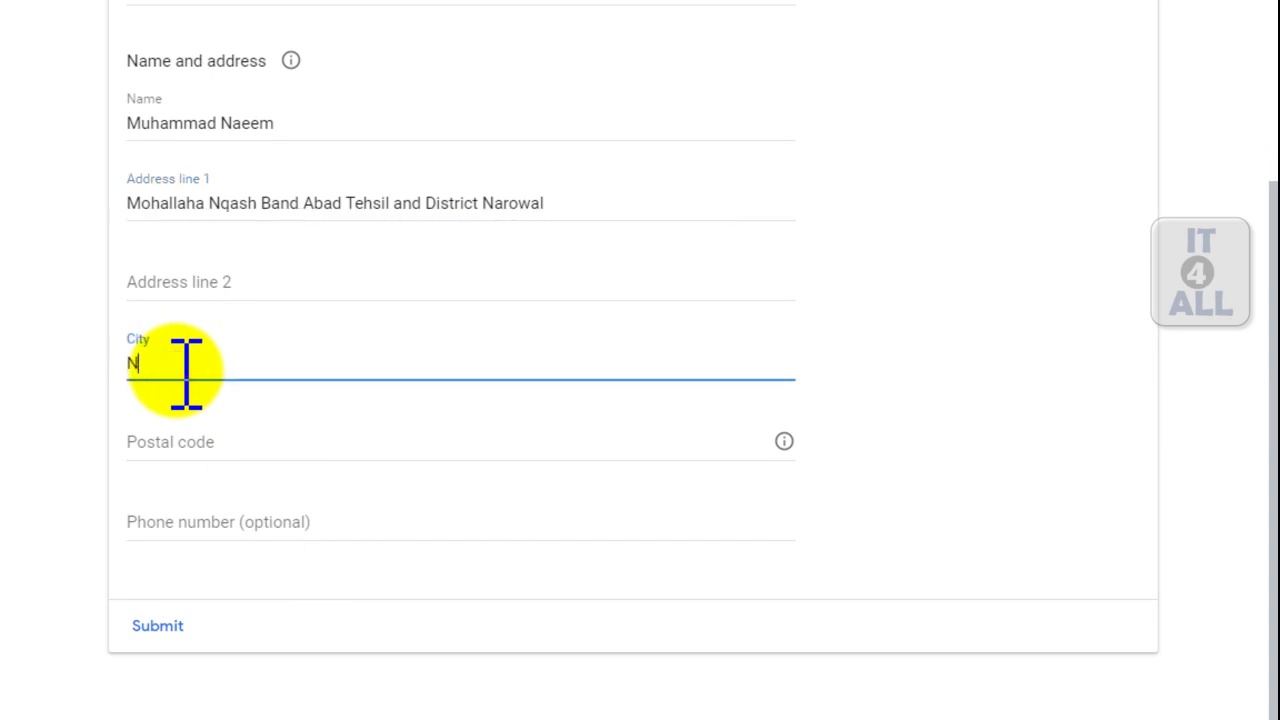
{"action": "key", "text": "Tab"}
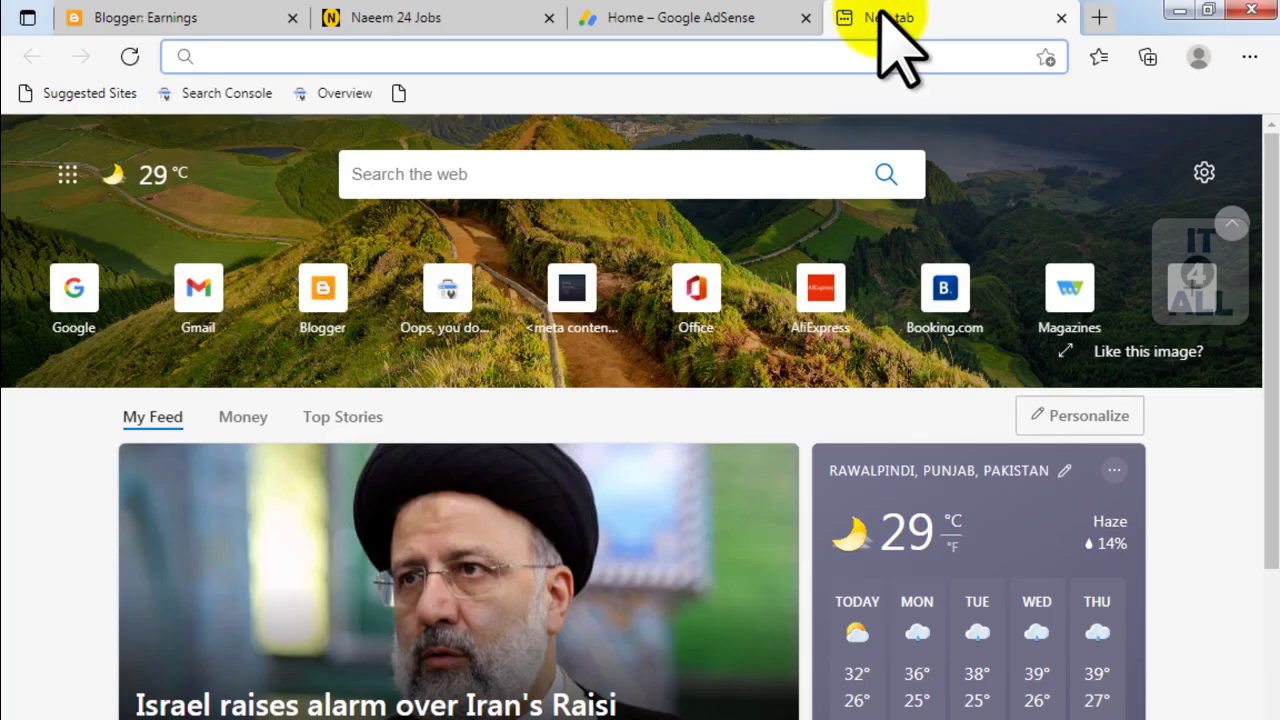
Search the web for the payment address city's postal code and select the code in the answer for copying
{"action": "type", "text": "narowal "}
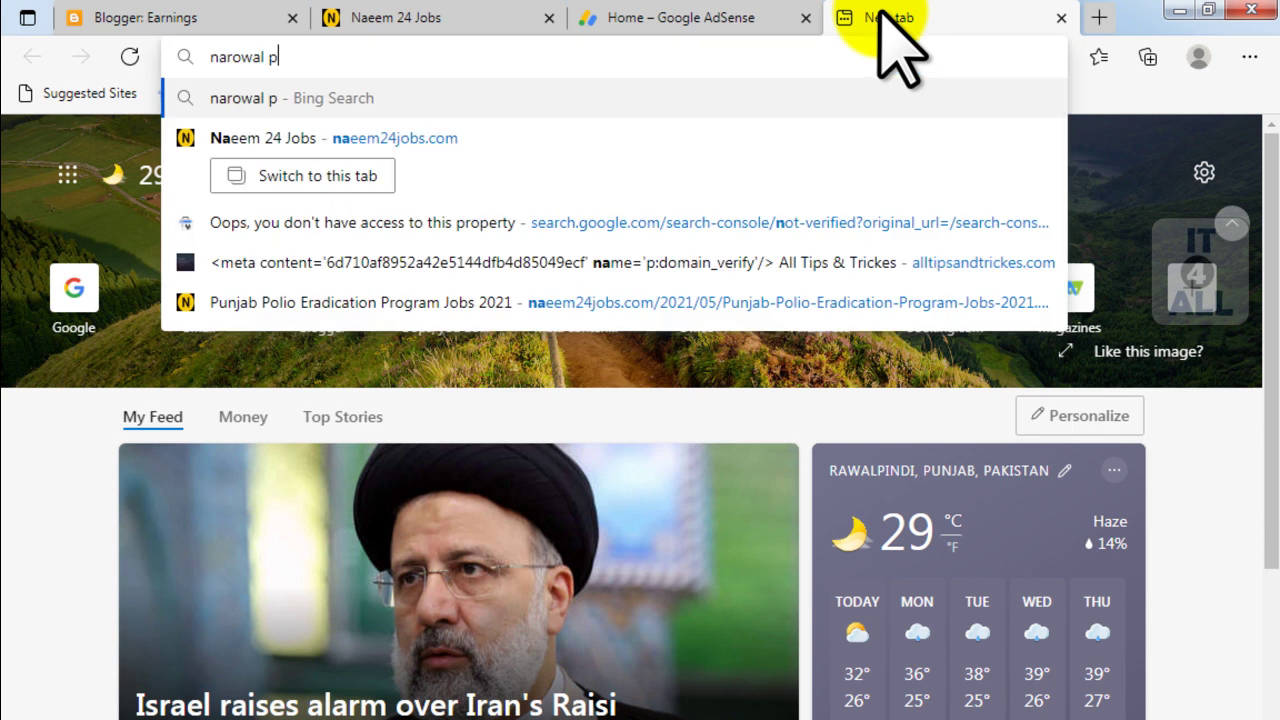
{"action": "type", "text": "postal code"}
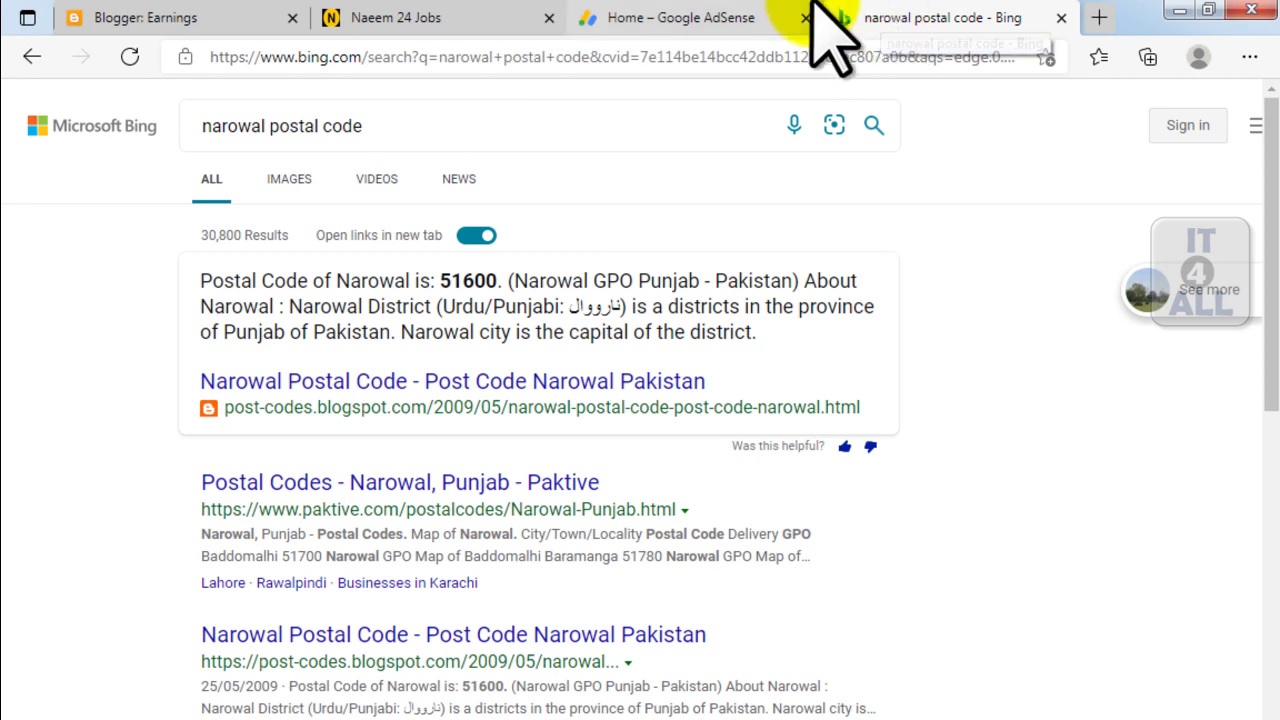
{"action": "double_click", "coordinate": [453, 280]}
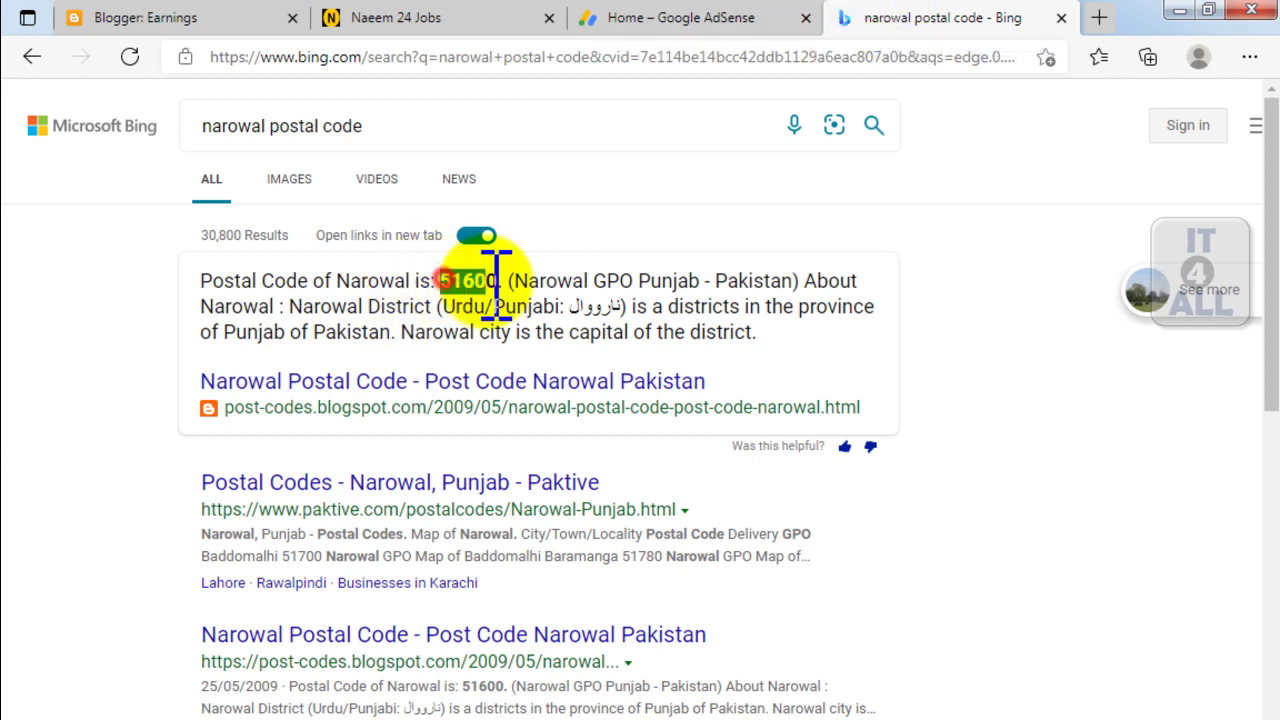
Fill in the city's postal code in the payment address details and submit the form
{"action": "left_click_drag", "start_coordinate": [500, 286], "coordinate": [371, 585]}
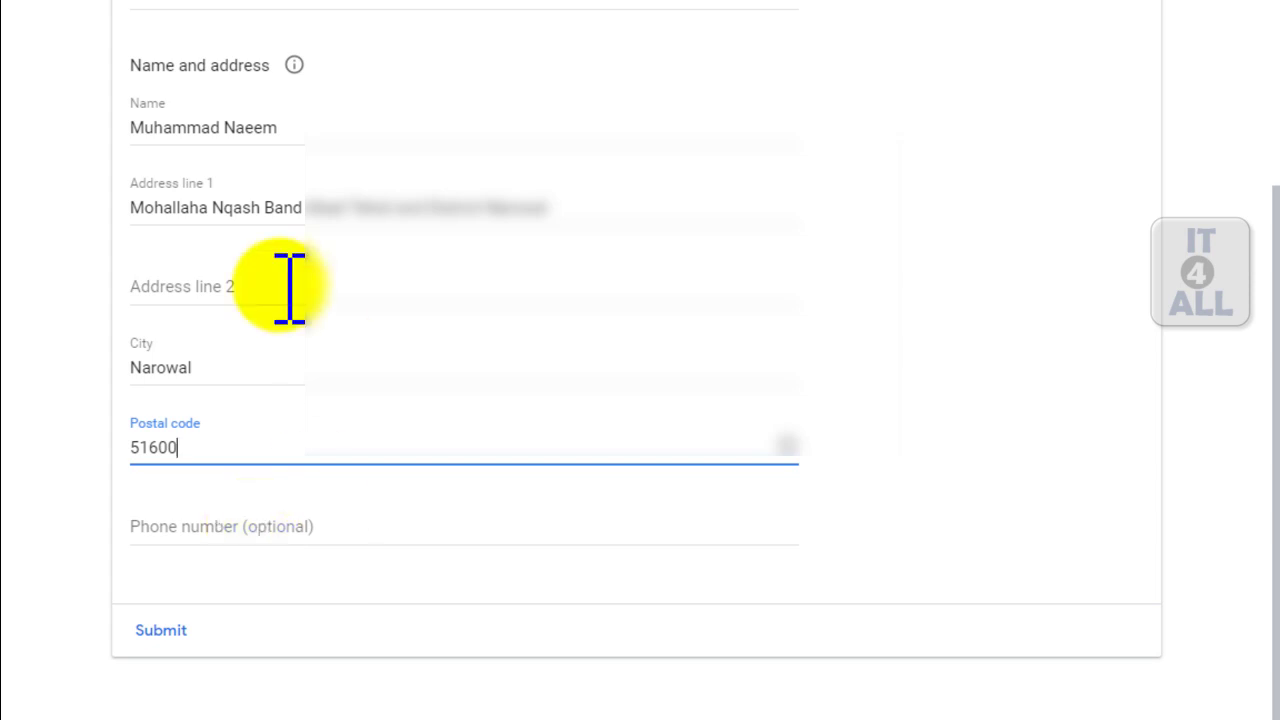
{"action": "left_click", "coordinate": [157, 630]}
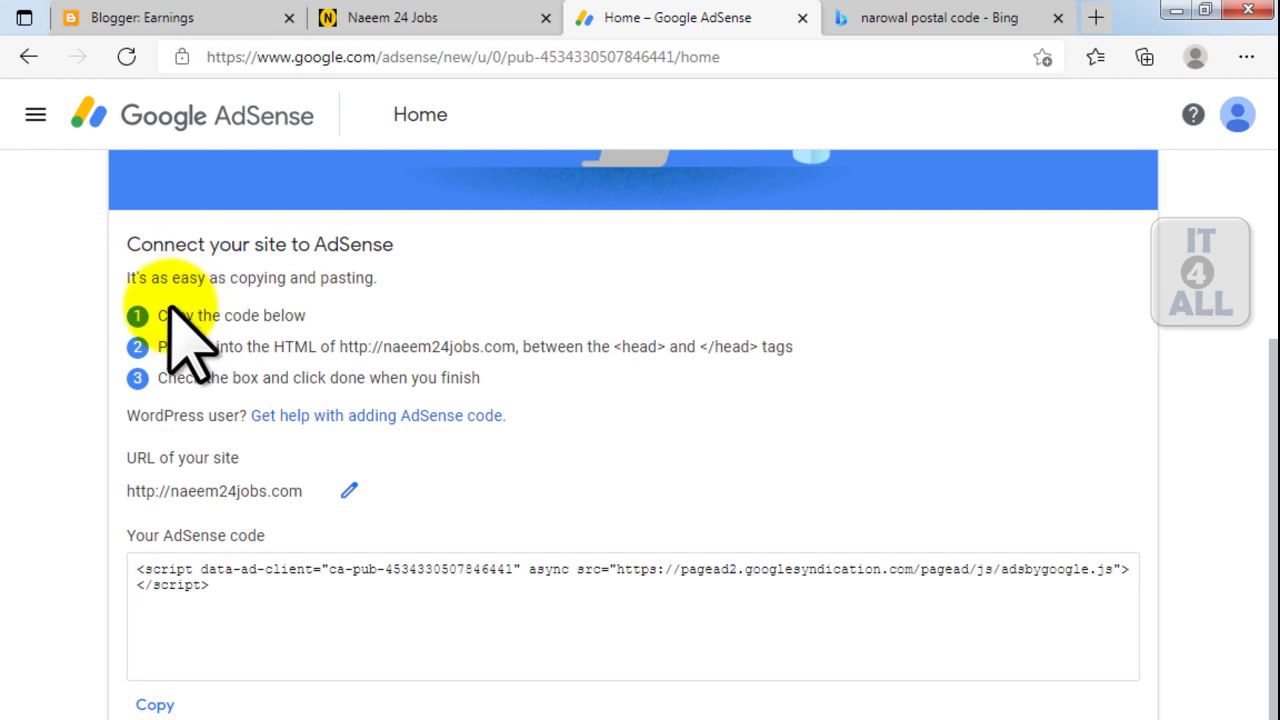
Read the three instructions for connecting naeem24jobs.com to AdSense and examine the AdSense code to paste between the head tags
{"action": "left_click_drag", "start_coordinate": [158, 316], "coordinate": [303, 315]}
{"action": "left_click_drag", "start_coordinate": [252, 595], "coordinate": [155, 575]}
{"action": "left_click", "coordinate": [300, 612]}
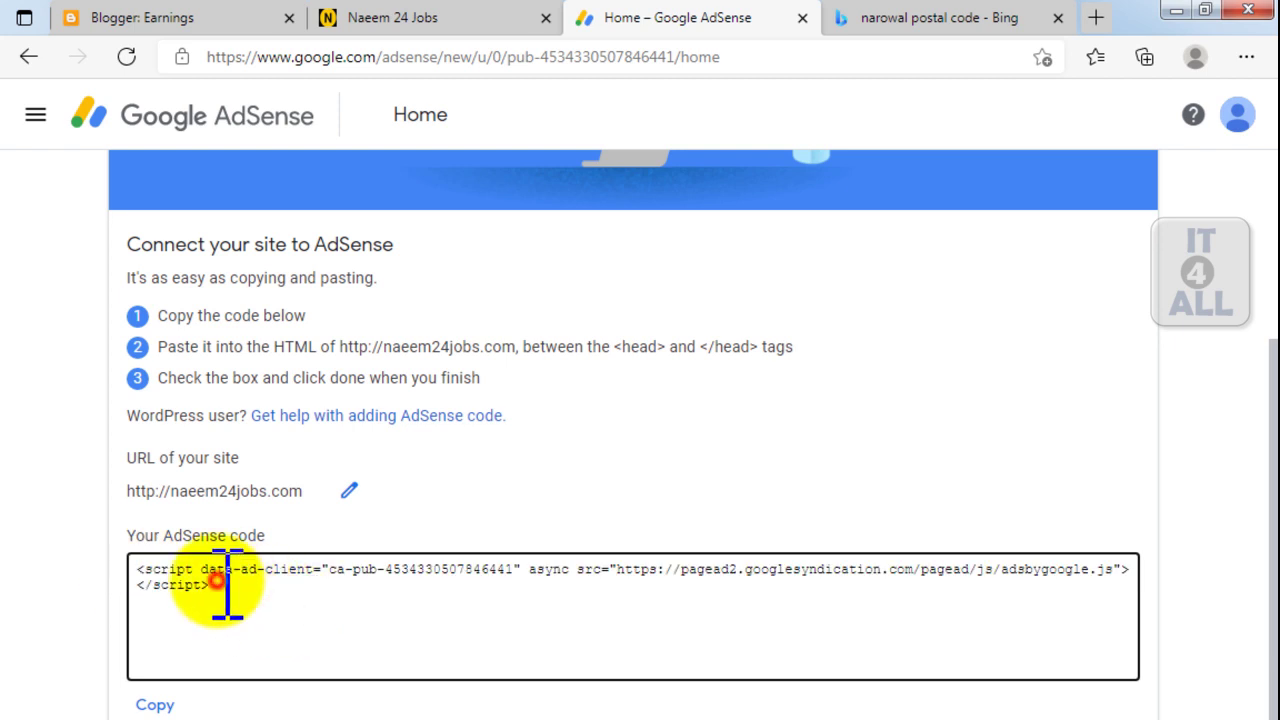
{"action": "left_click_drag", "start_coordinate": [272, 597], "coordinate": [149, 571]}
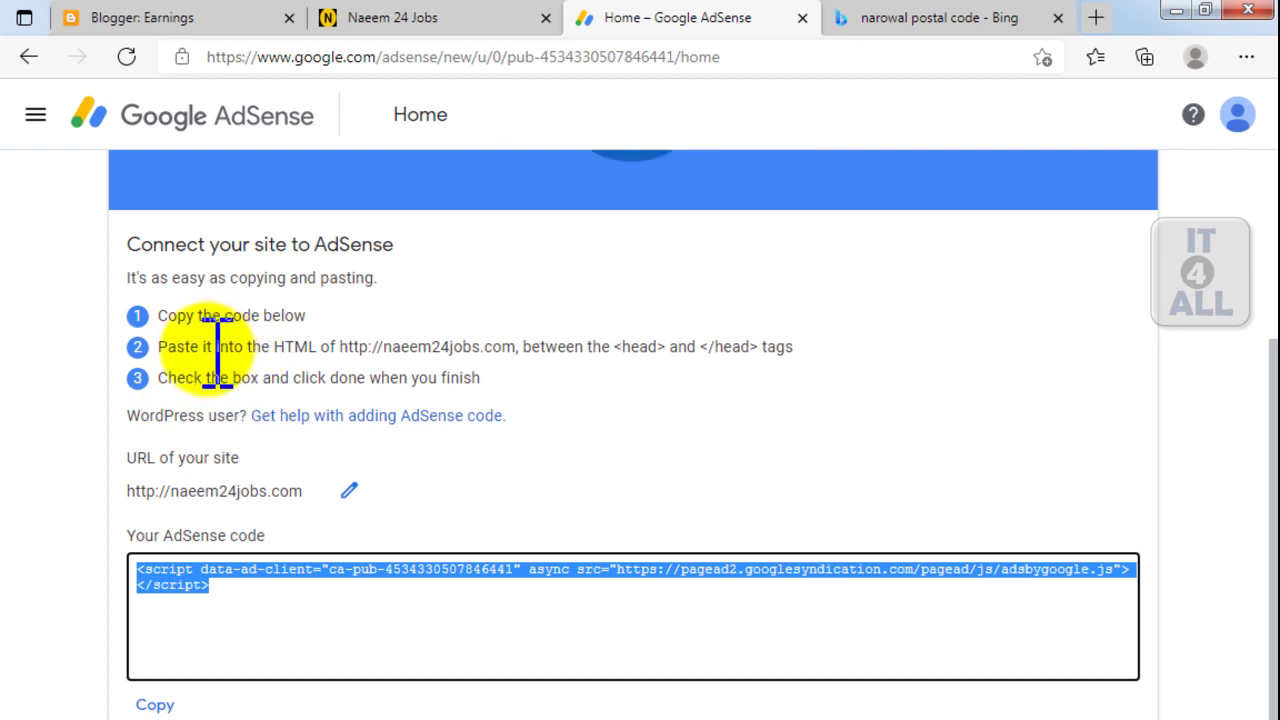
{"action": "left_click", "coordinate": [378, 350]}
{"action": "left_click_drag", "start_coordinate": [384, 348], "coordinate": [637, 350]}
{"action": "left_click", "coordinate": [535, 347]}
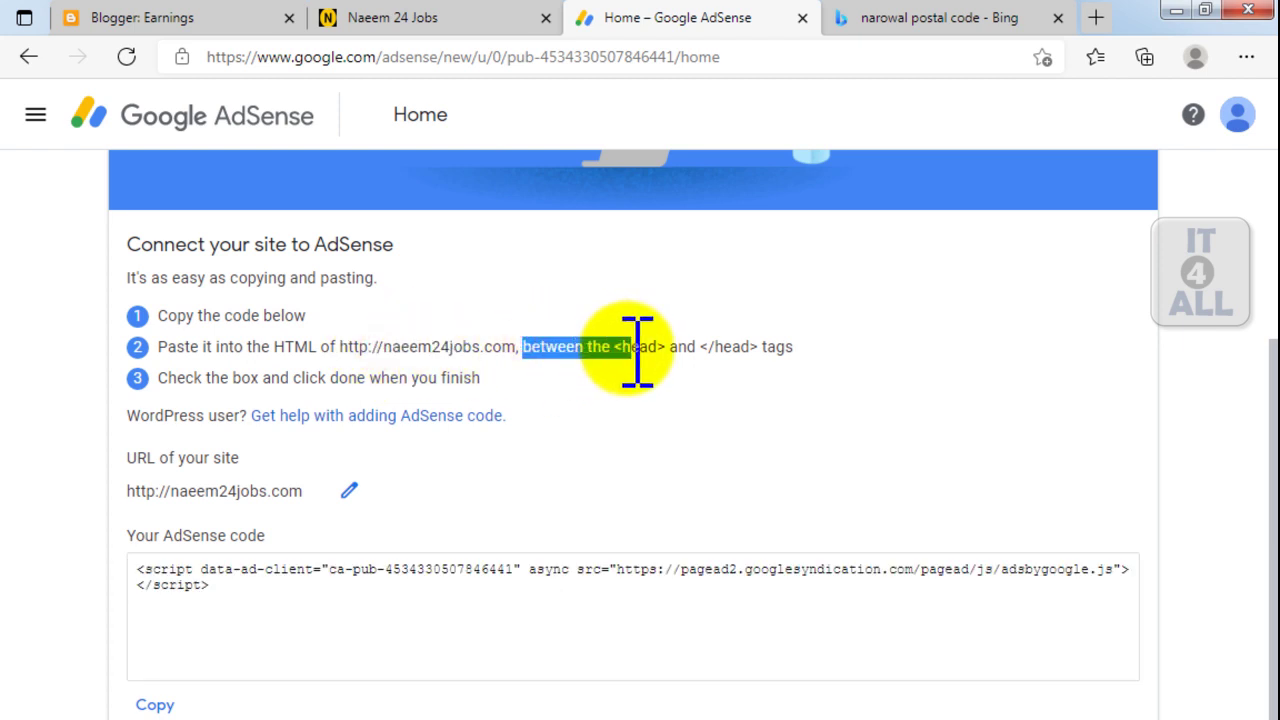
{"action": "left_click", "coordinate": [128, 378]}
{"action": "left_click_drag", "start_coordinate": [157, 379], "coordinate": [203, 379]}
{"action": "left_click", "coordinate": [227, 378]}
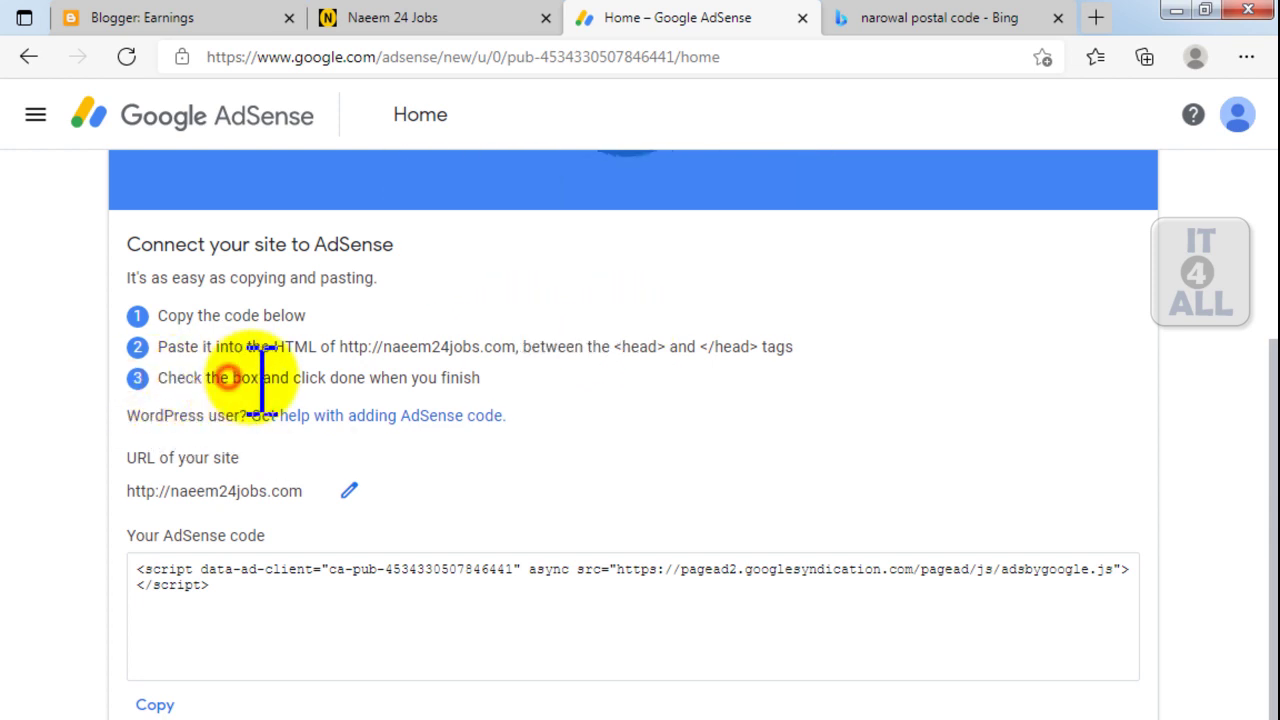